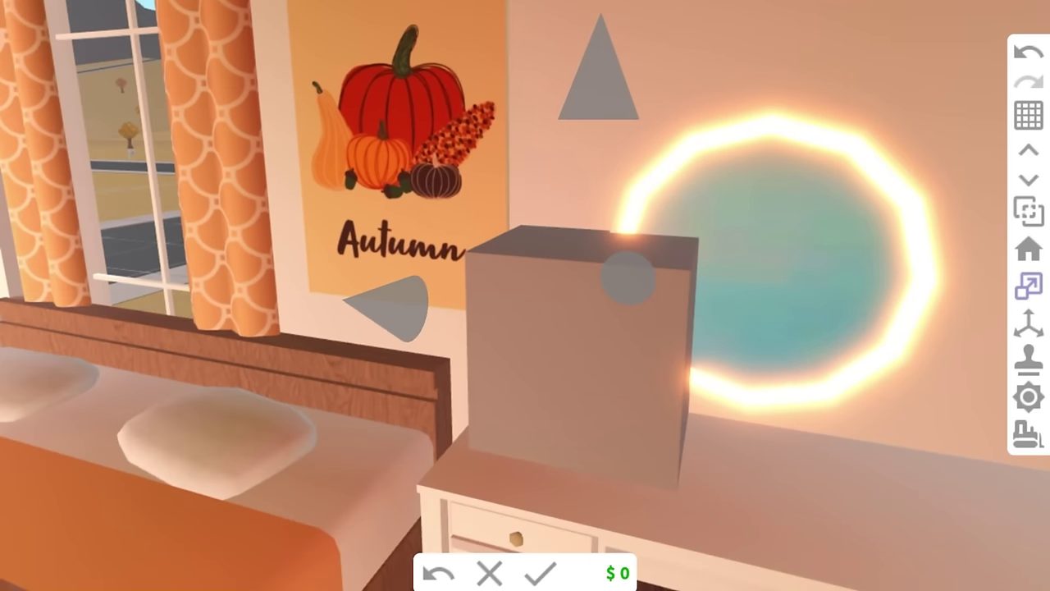
Shrink the grey cube into a small, narrow, upright block and confirm its size.
{"action": "mouse_move", "coordinate": [628, 279]}
{"action": "left_mouse_down"}
{"action": "mouse_move", "coordinate": [593, 284]}
{"action": "mouse_move", "coordinate": [605, 295]}
{"action": "left_mouse_up"}
{"action": "left_click_drag", "start_coordinate": [353, 328], "coordinate": [435, 332]}
{"action": "left_click", "coordinate": [490, 573]}
{"action": "left_click", "coordinate": [657, 353]}
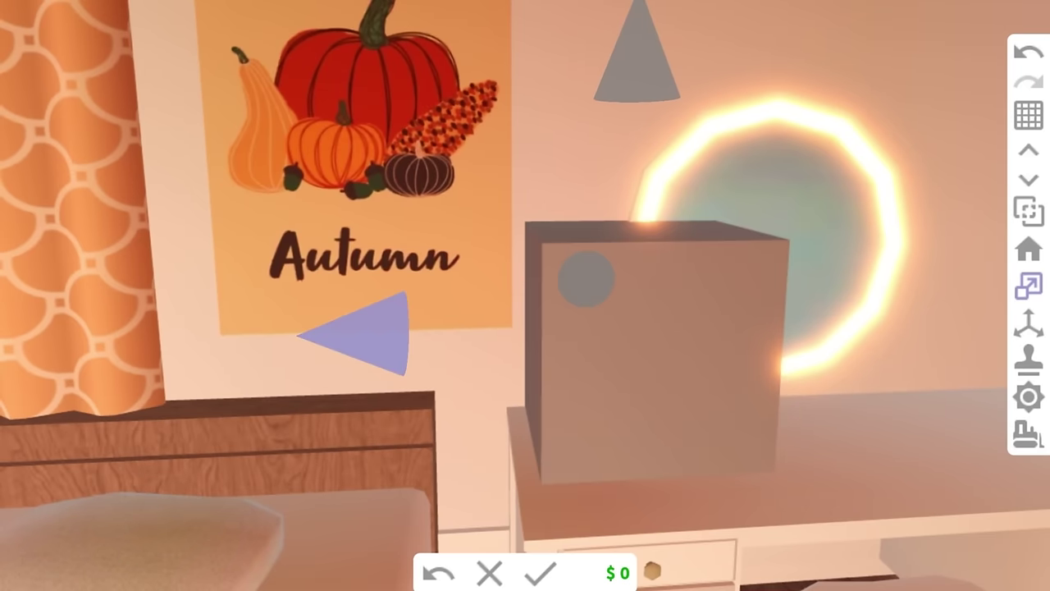
{"action": "left_click_drag", "start_coordinate": [355, 332], "coordinate": [435, 332]}
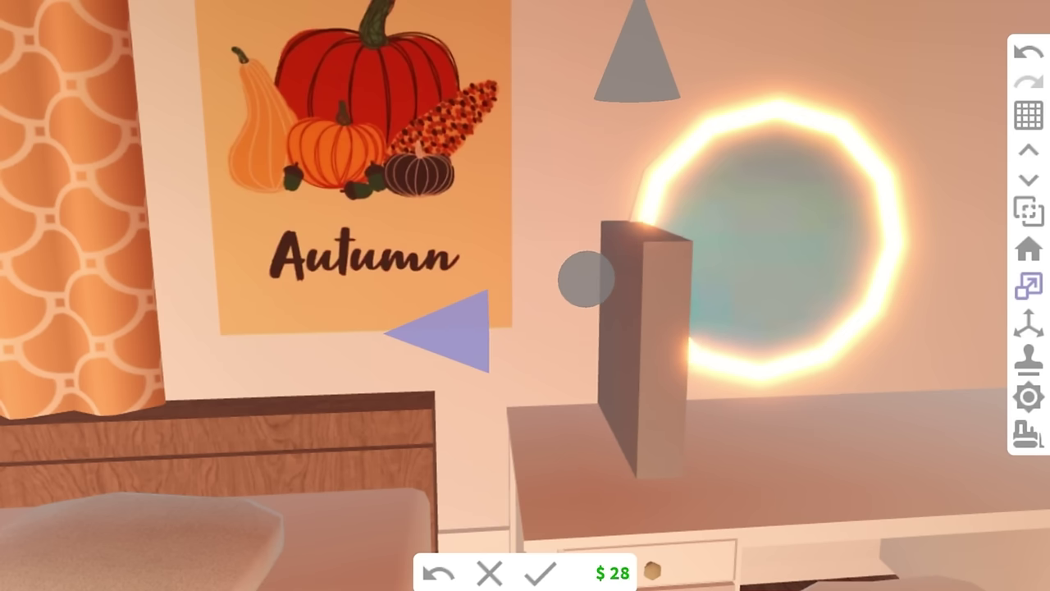
{"action": "key", "text": "Left"}
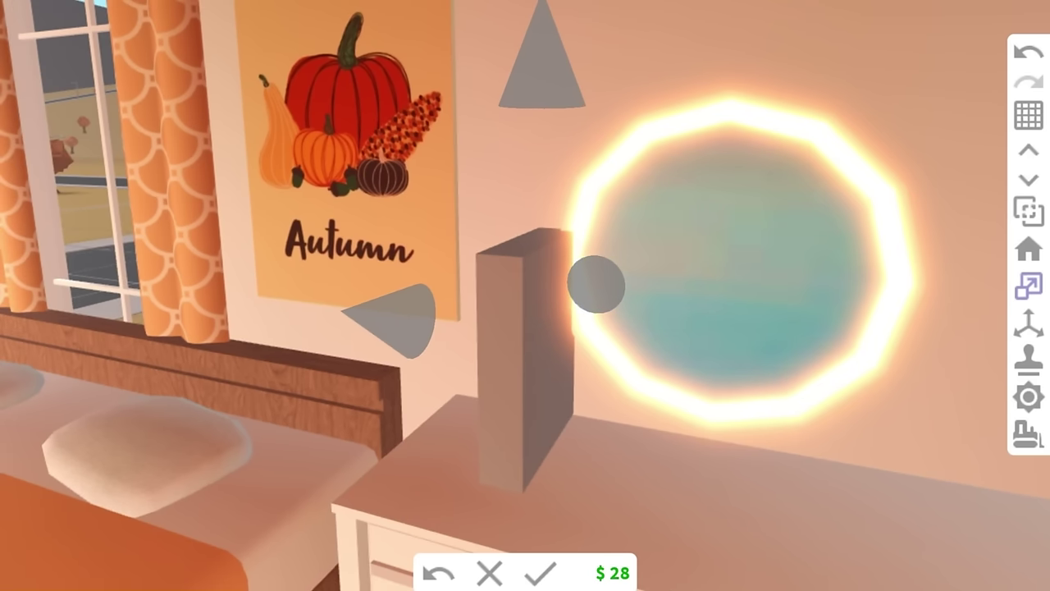
{"action": "left_click_drag", "start_coordinate": [541, 66], "coordinate": [541, 190]}
{"action": "left_click_drag", "start_coordinate": [596, 336], "coordinate": [577, 356]}
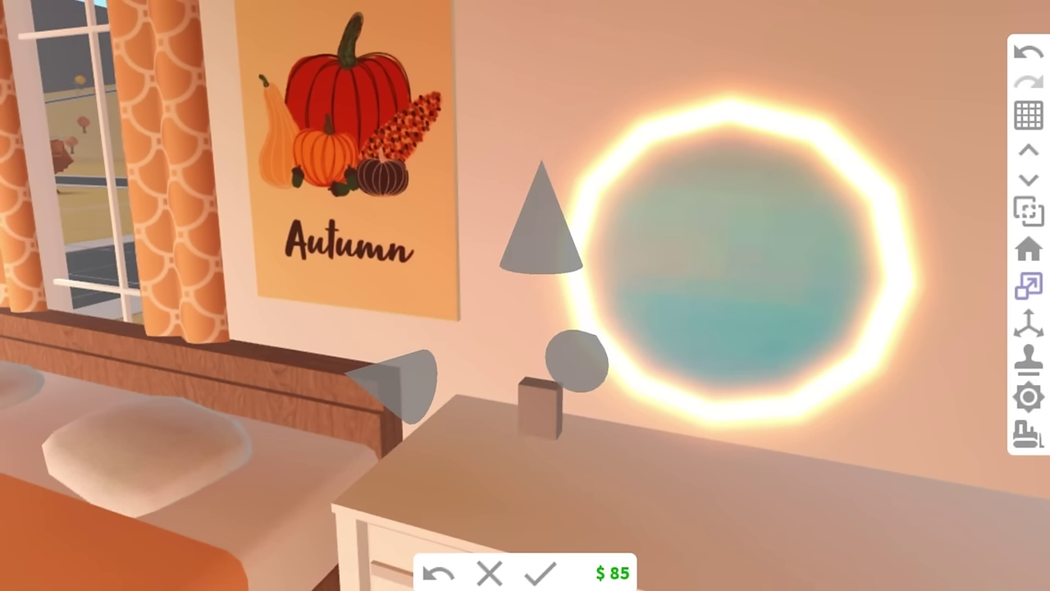
{"action": "left_click", "coordinate": [541, 572]}
Paint the small block White.
{"action": "left_click", "coordinate": [550, 344]}
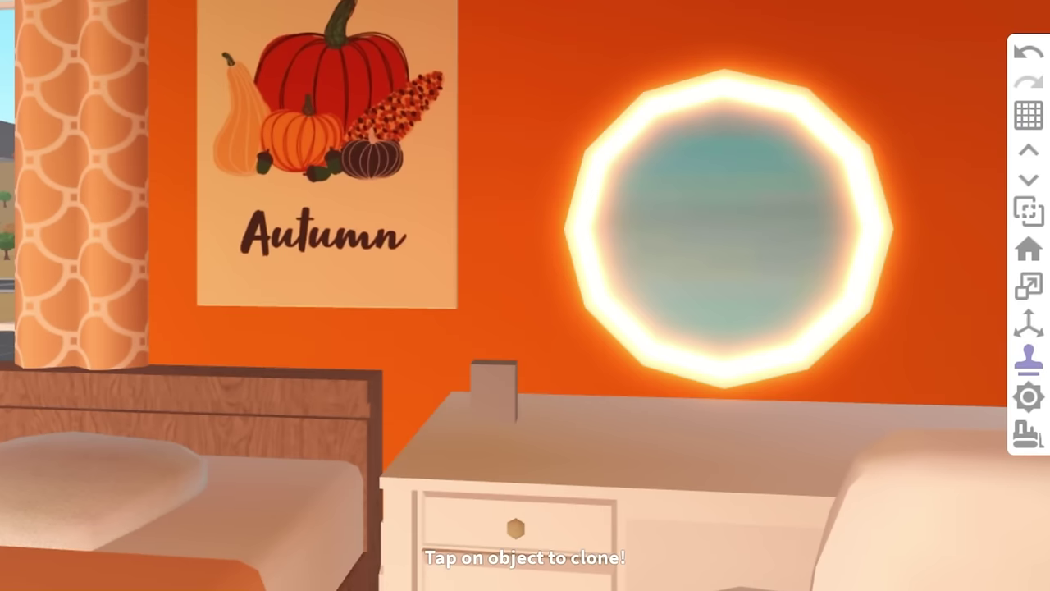
{"action": "left_click", "coordinate": [567, 441]}
{"action": "left_click", "coordinate": [569, 211]}
{"action": "left_click", "coordinate": [509, 380]}
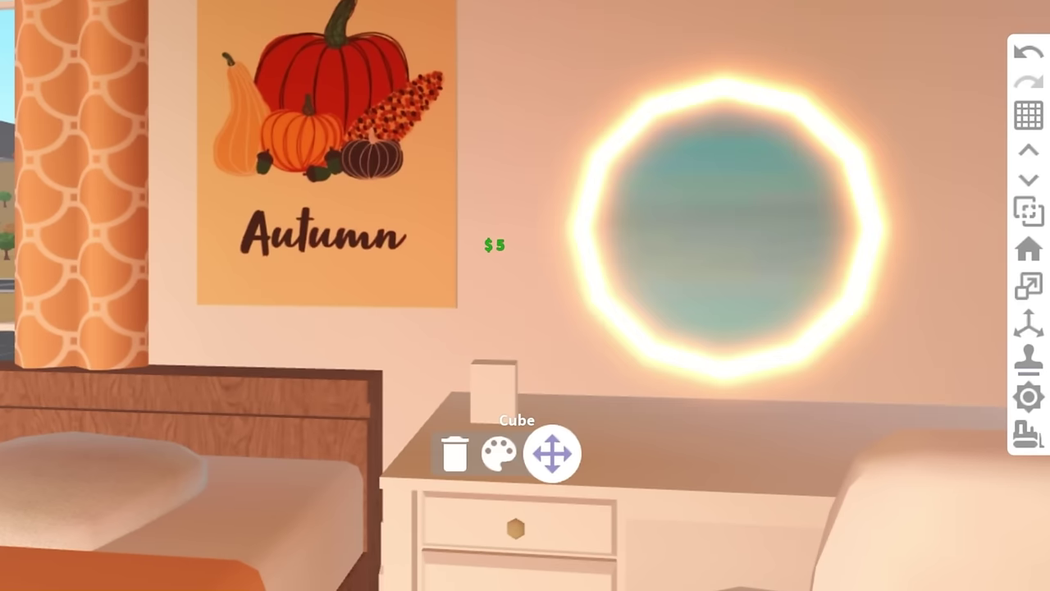
Try repositioning the white block, then cancel the move.
{"action": "left_click", "coordinate": [551, 452]}
{"action": "left_click_drag", "start_coordinate": [554, 400], "coordinate": [496, 295]}
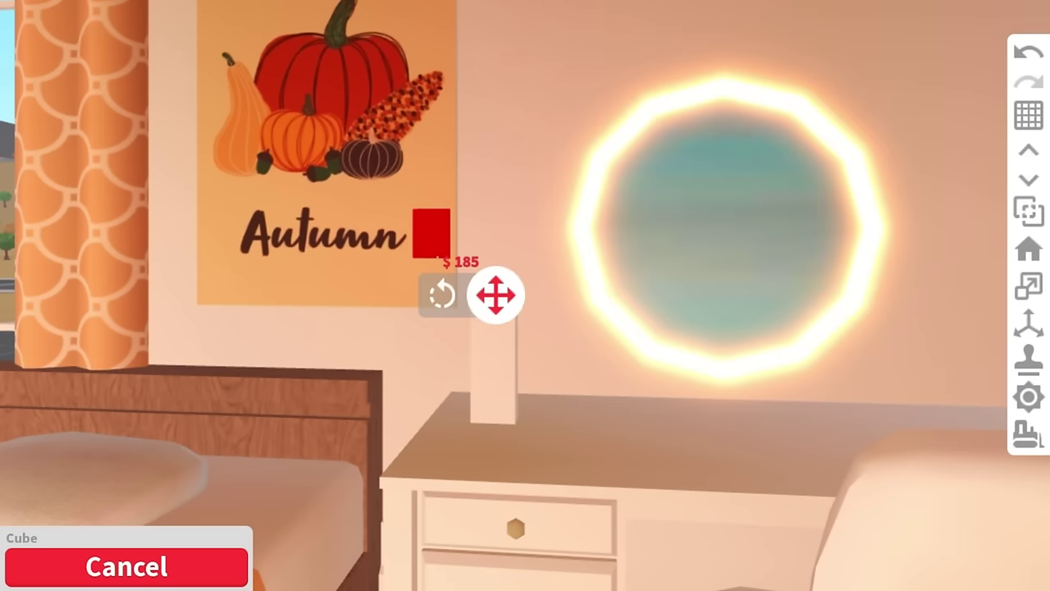
{"action": "left_click", "coordinate": [1029, 285]}
{"action": "left_click", "coordinate": [493, 381]}
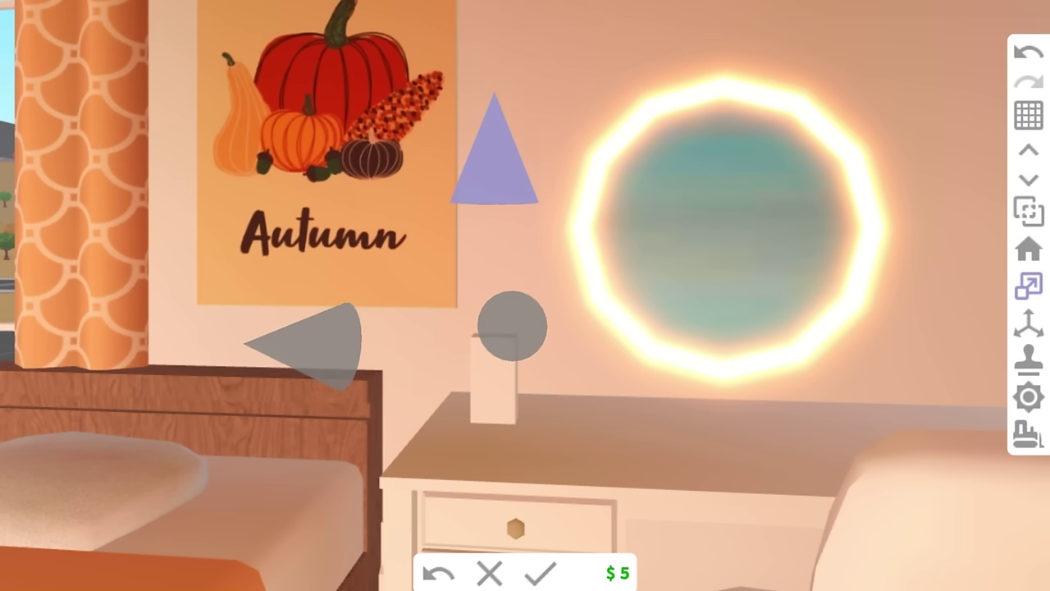
Confirm the block's size and clone it into a row of three white bottles.
{"action": "left_click", "coordinate": [540, 573]}
{"action": "scroll", "coordinate": [331, 247], "scroll_direction": "up", "scroll_amount": 2}
{"action": "left_click", "coordinate": [531, 383]}
{"action": "left_click", "coordinate": [1029, 359]}
{"action": "left_click", "coordinate": [509, 382]}
{"action": "left_click", "coordinate": [580, 383]}
{"action": "left_click_drag", "start_coordinate": [624, 448], "coordinate": [714, 446]}
{"action": "left_click", "coordinate": [645, 383]}
Color the lids with hex codes 8c6642 (brown) and fdebc1 (pale gold).
{"action": "left_click", "coordinate": [563, 454]}
{"action": "left_click", "coordinate": [891, 328]}
{"action": "double_click", "coordinate": [919, 254]}
{"action": "type", "text": "E7839"}
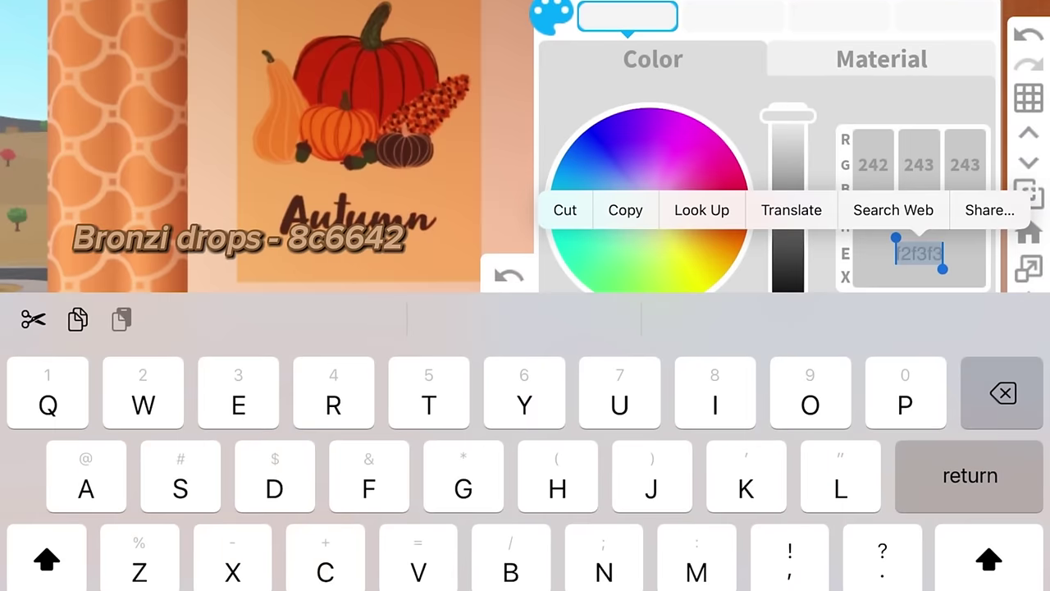
{"action": "key", "text": "BackSpace"}
{"action": "type", "text": "8c6642"}
{"action": "key", "text": "Return"}
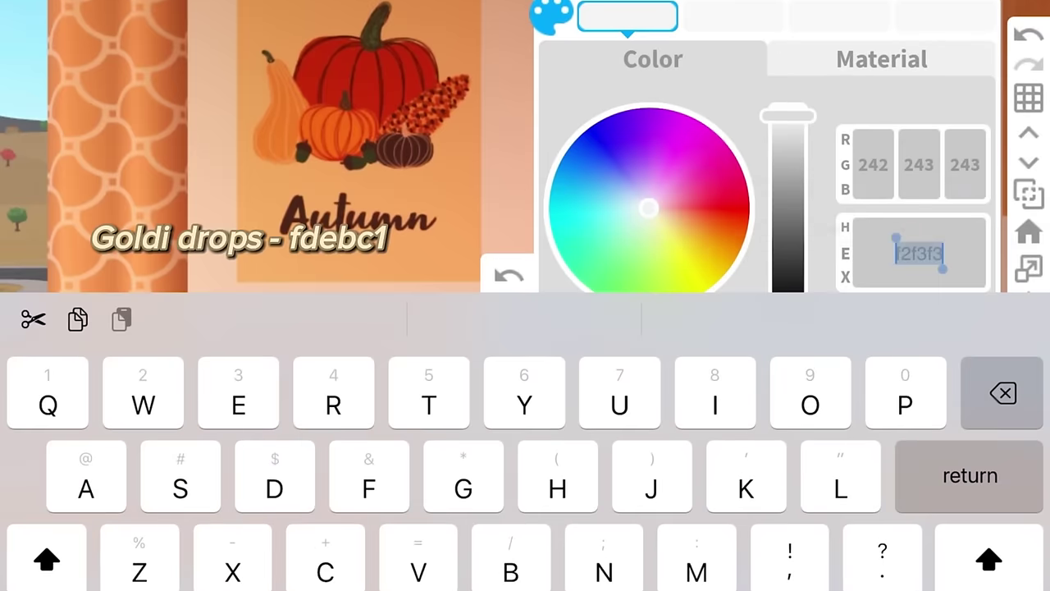
{"action": "type", "text": "Fdebc1"}
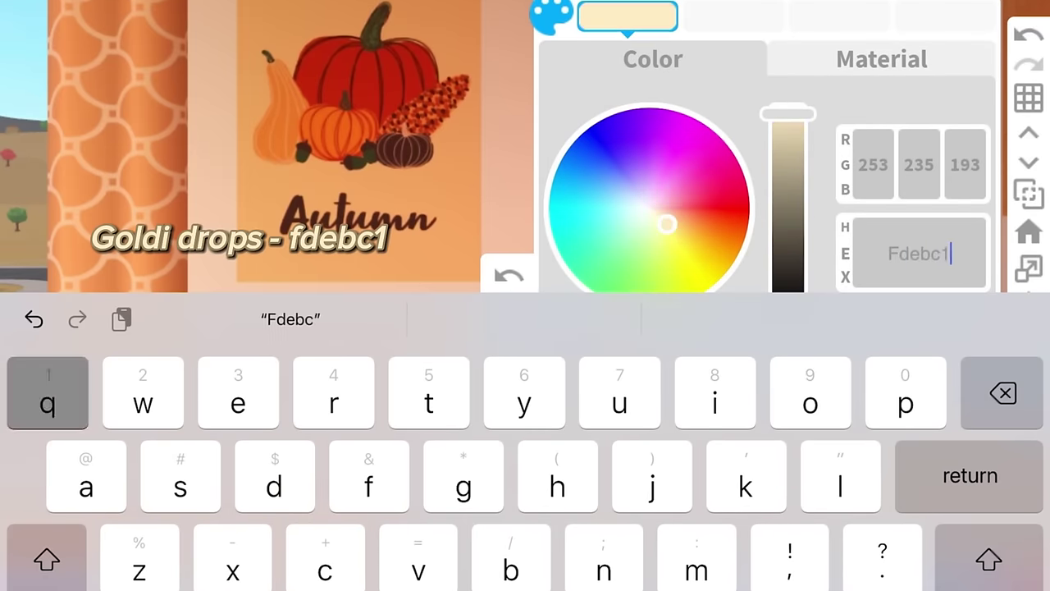
{"action": "key", "text": "Return"}
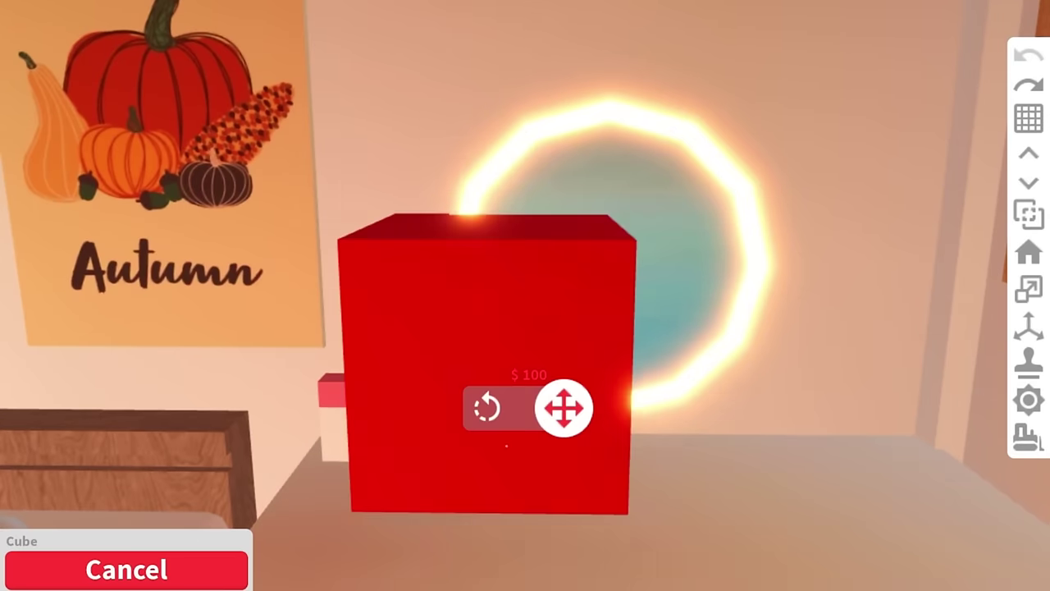
Place a new cube right of the bottles and resize it into a tall, thin pillar.
{"action": "left_click_drag", "start_coordinate": [564, 408], "coordinate": [682, 445]}
{"action": "left_click", "coordinate": [682, 446]}
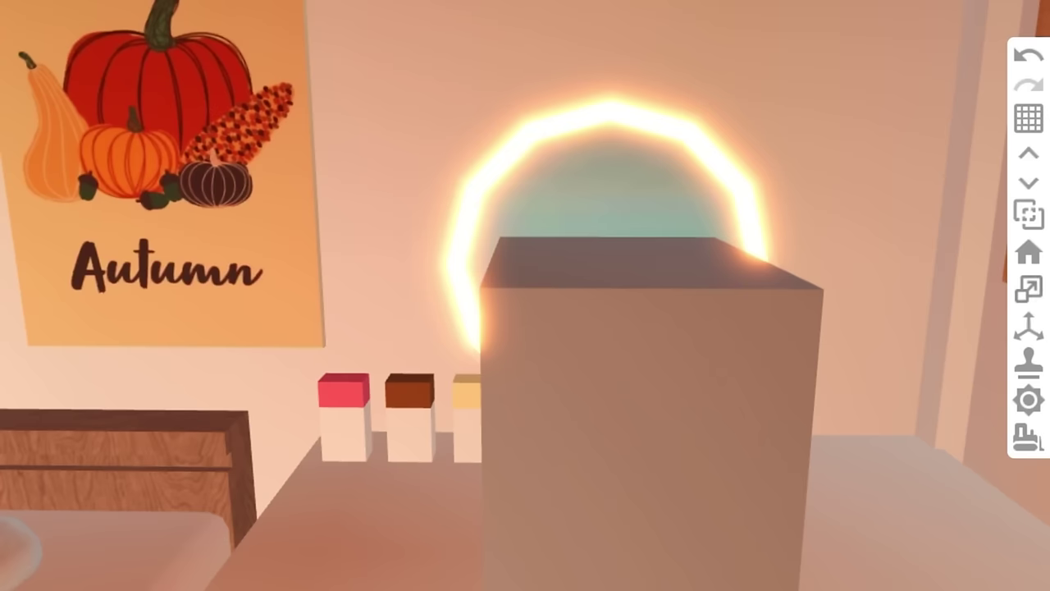
{"action": "left_click", "coordinate": [1029, 289]}
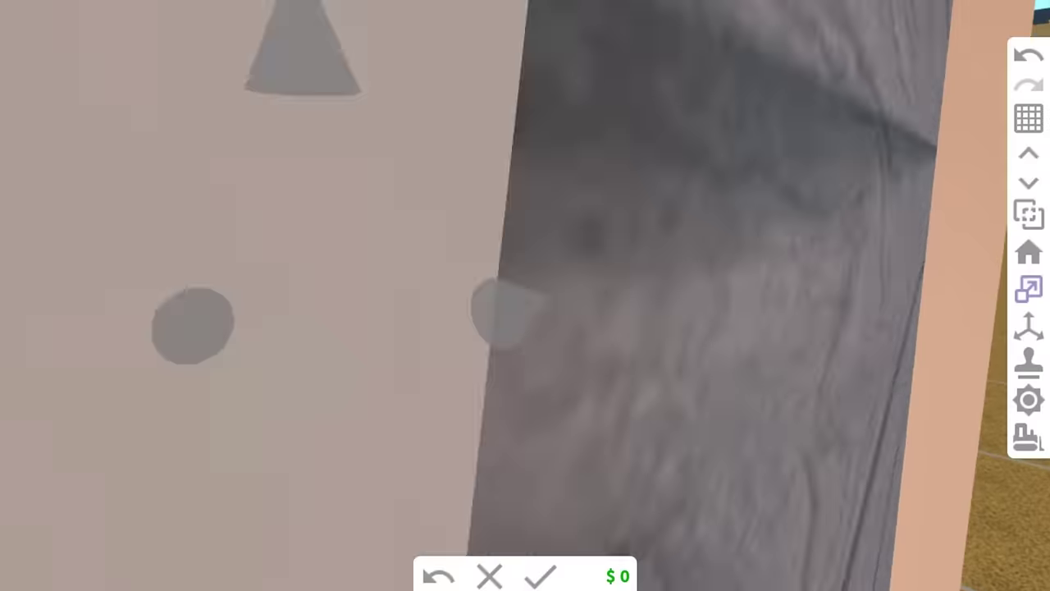
{"action": "mouse_move", "coordinate": [493, 304]}
{"action": "left_mouse_down"}
{"action": "mouse_move", "coordinate": [505, 341]}
{"action": "mouse_move", "coordinate": [492, 340]}
{"action": "mouse_move", "coordinate": [502, 340]}
{"action": "left_mouse_up"}
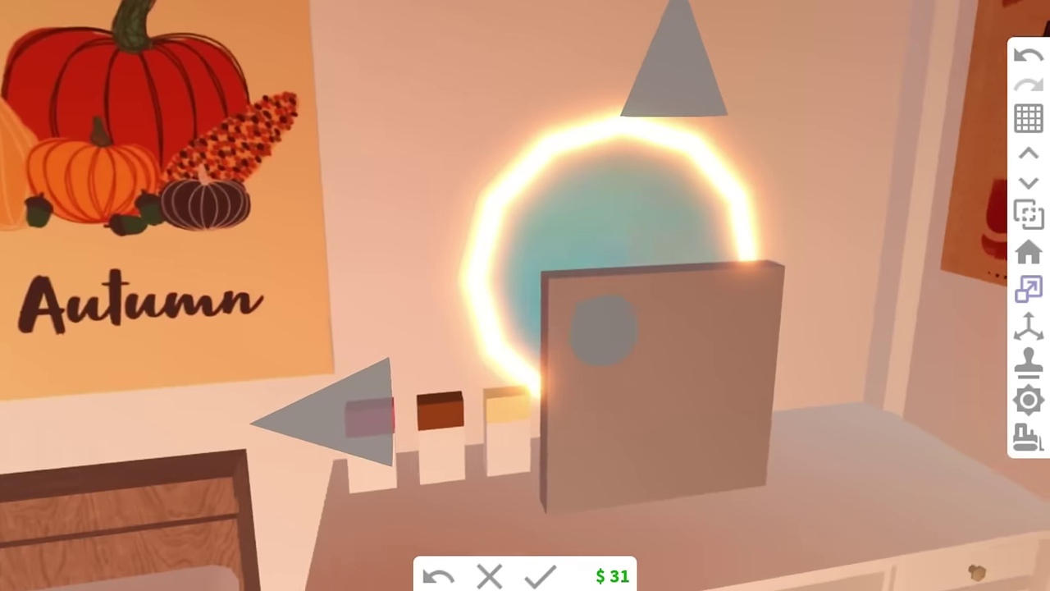
{"action": "left_click_drag", "start_coordinate": [581, 51], "coordinate": [536, 191]}
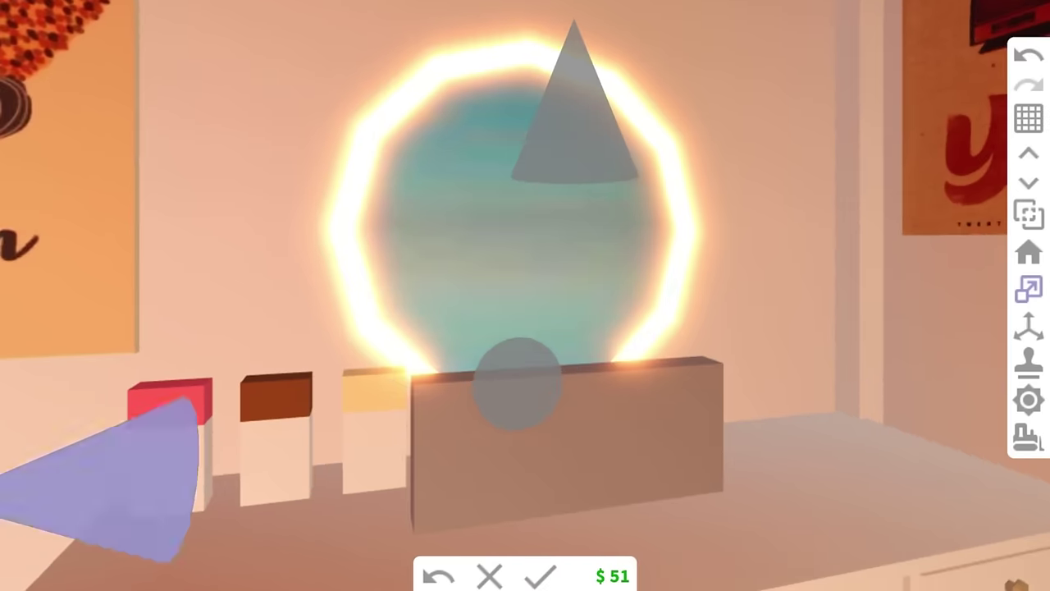
{"action": "left_click_drag", "start_coordinate": [98, 484], "coordinate": [315, 480]}
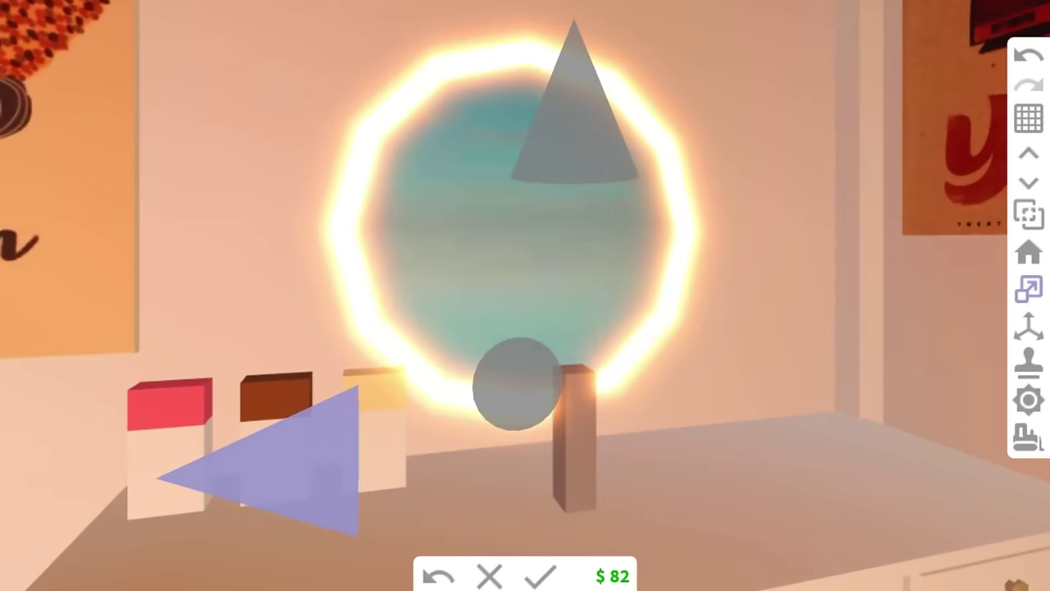
{"action": "left_click", "coordinate": [541, 577]}
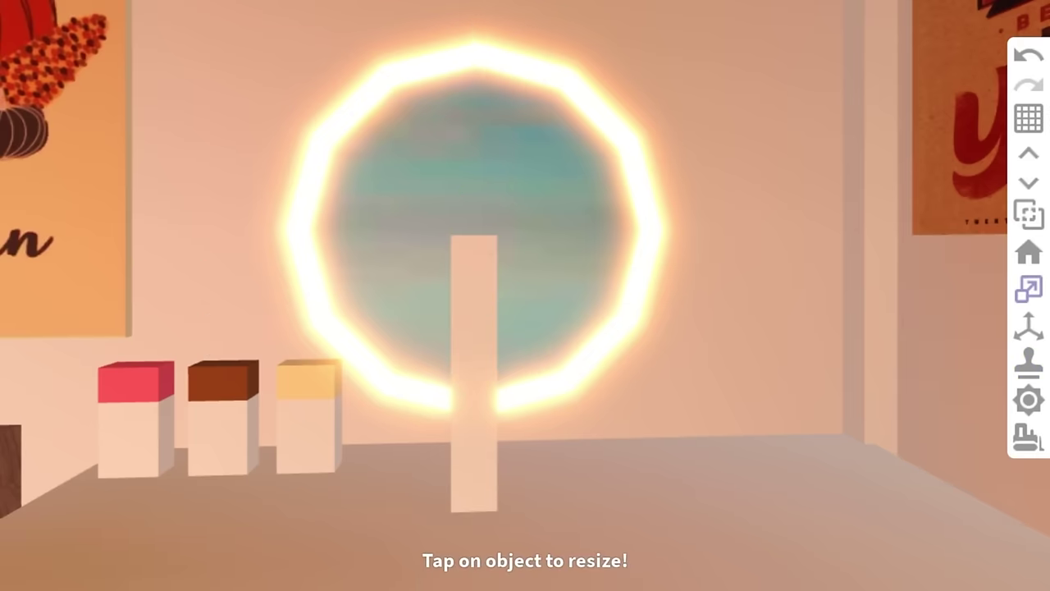
Paint the pillar's cap pale blue-grey with hex a1c0d4.
{"action": "left_click", "coordinate": [473, 369]}
{"action": "left_click", "coordinate": [564, 403]}
{"action": "left_click", "coordinate": [910, 197]}
{"action": "double_click", "coordinate": [911, 197]}
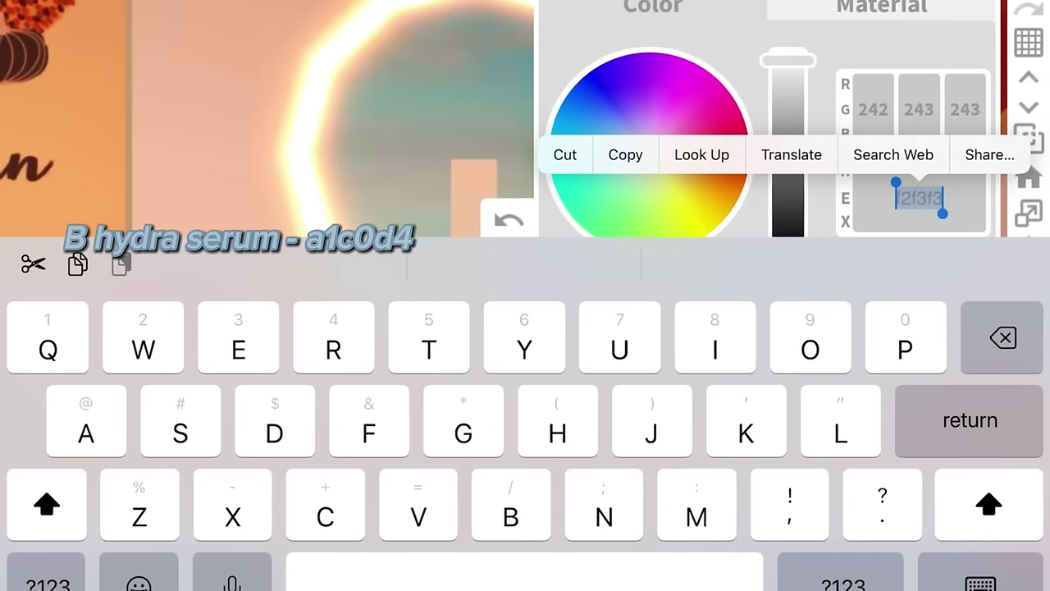
{"action": "key", "text": "BackSpace"}
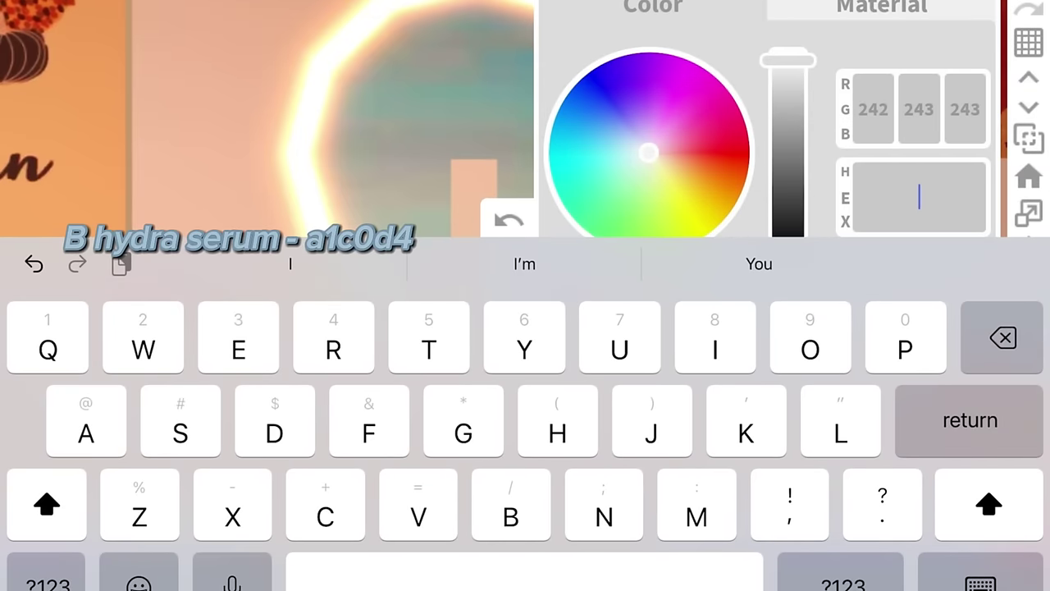
{"action": "type", "text": "A1c0d4"}
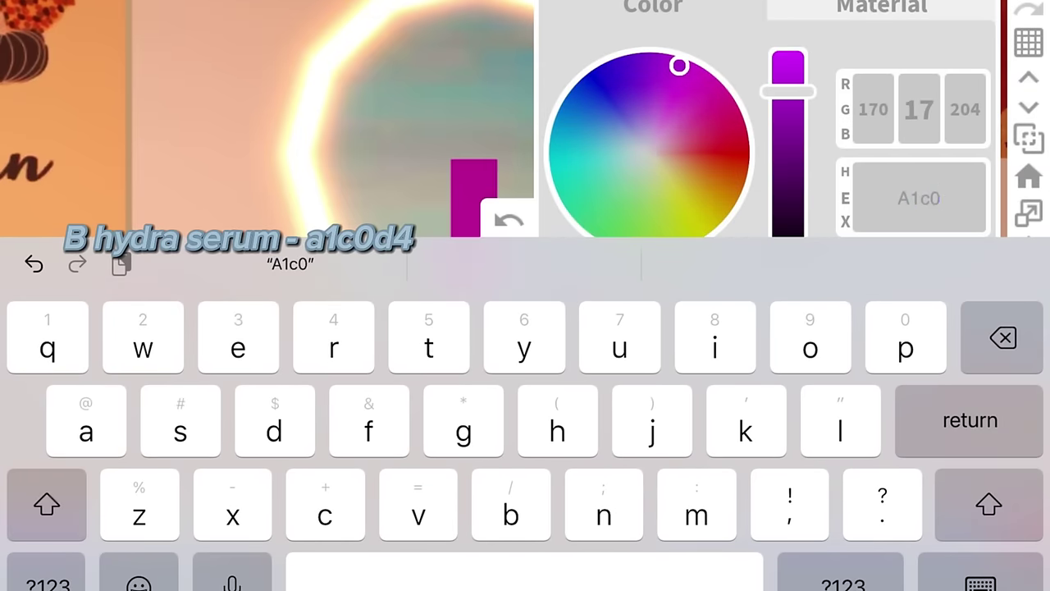
{"action": "key", "text": "Return"}
Fine-tune the lid's height with the resize handles.
{"action": "left_click", "coordinate": [1029, 288]}
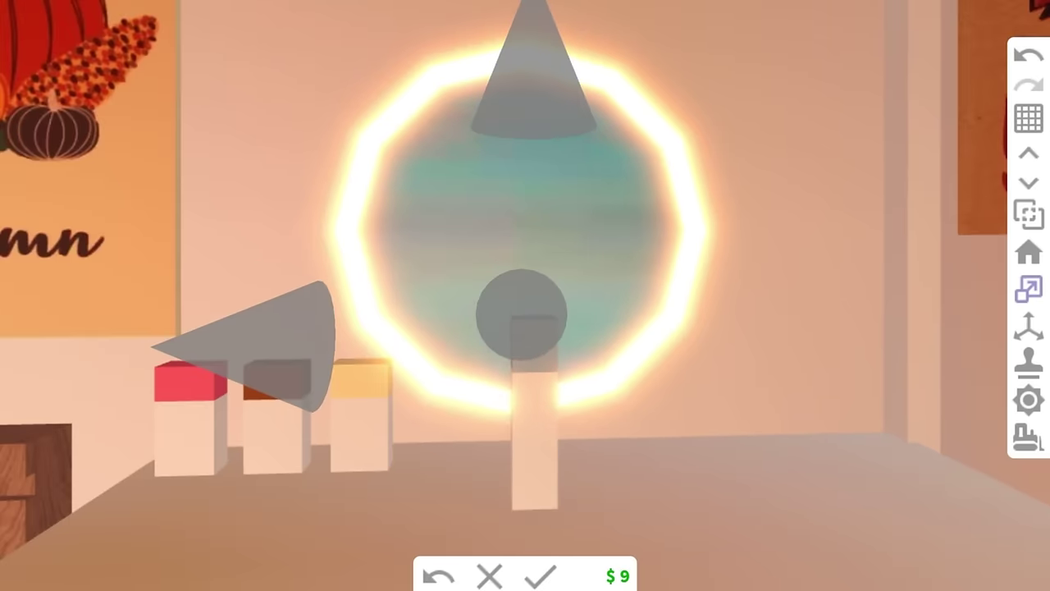
{"action": "left_click_drag", "start_coordinate": [532, 82], "coordinate": [526, 95]}
{"action": "left_click_drag", "start_coordinate": [246, 353], "coordinate": [246, 347]}
{"action": "scroll", "coordinate": [525, 295], "scroll_direction": "down", "scroll_amount": 5}
{"action": "scroll", "coordinate": [526, 296], "scroll_direction": "up", "scroll_amount": 6}
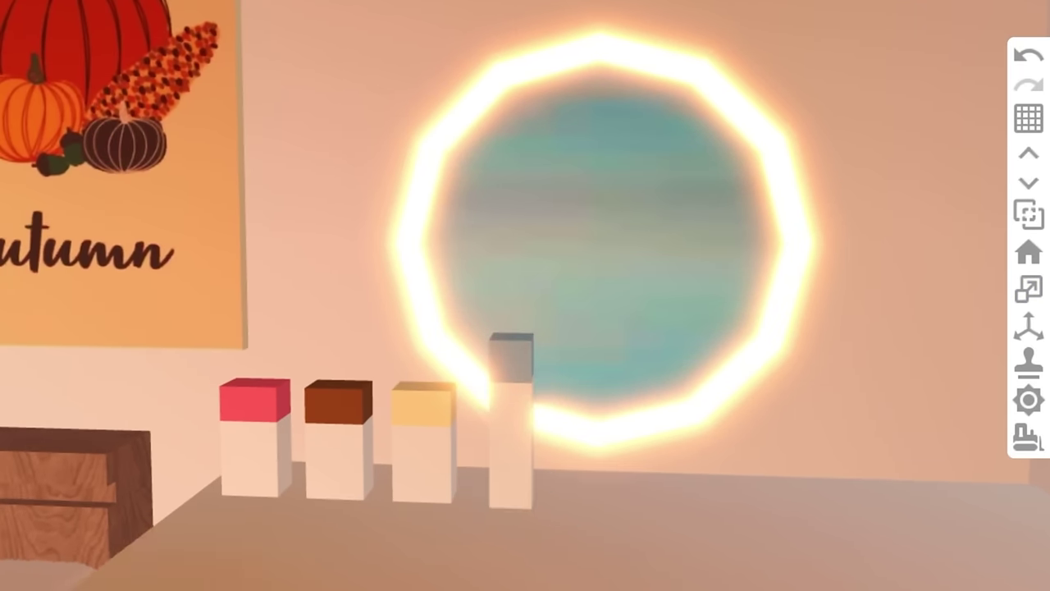
{"action": "scroll", "coordinate": [525, 295], "scroll_direction": "down", "scroll_amount": 3}
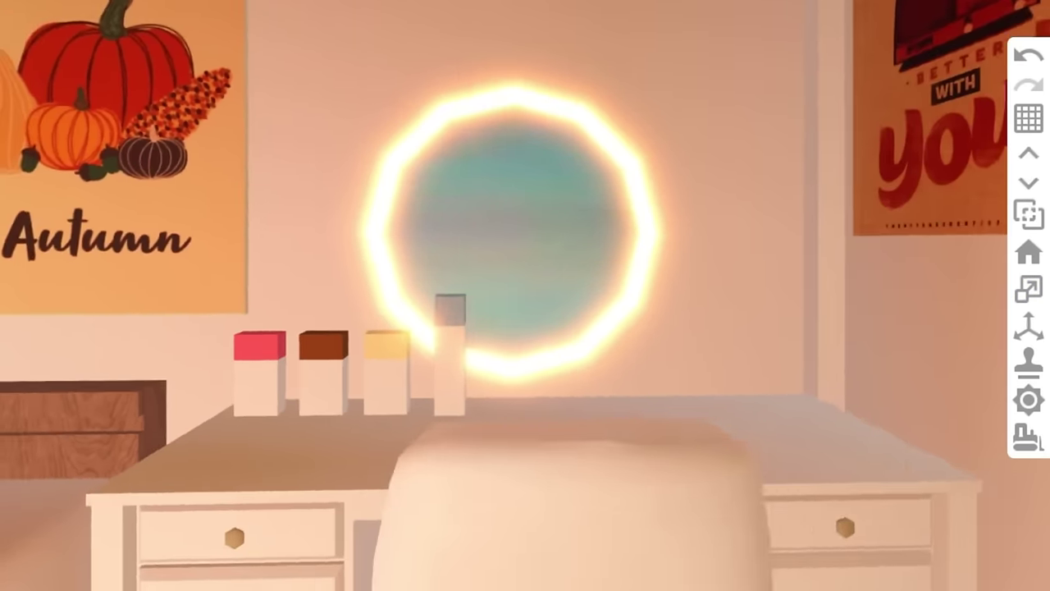
Place a Basic Shapes cube on the desk and resize it into a thin post.
{"action": "left_click", "coordinate": [163, 211]}
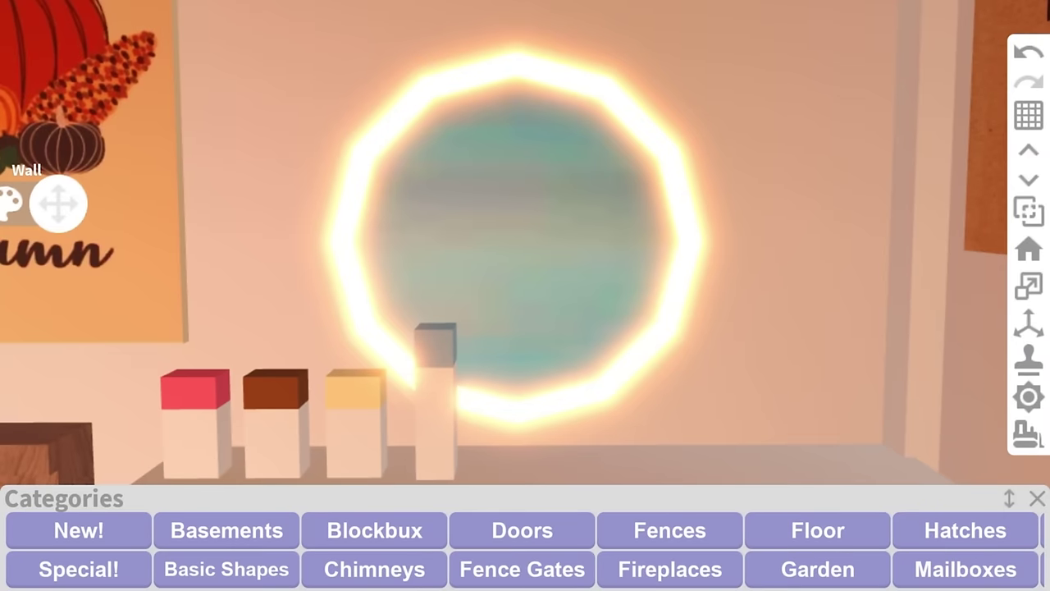
{"action": "left_click", "coordinate": [138, 567]}
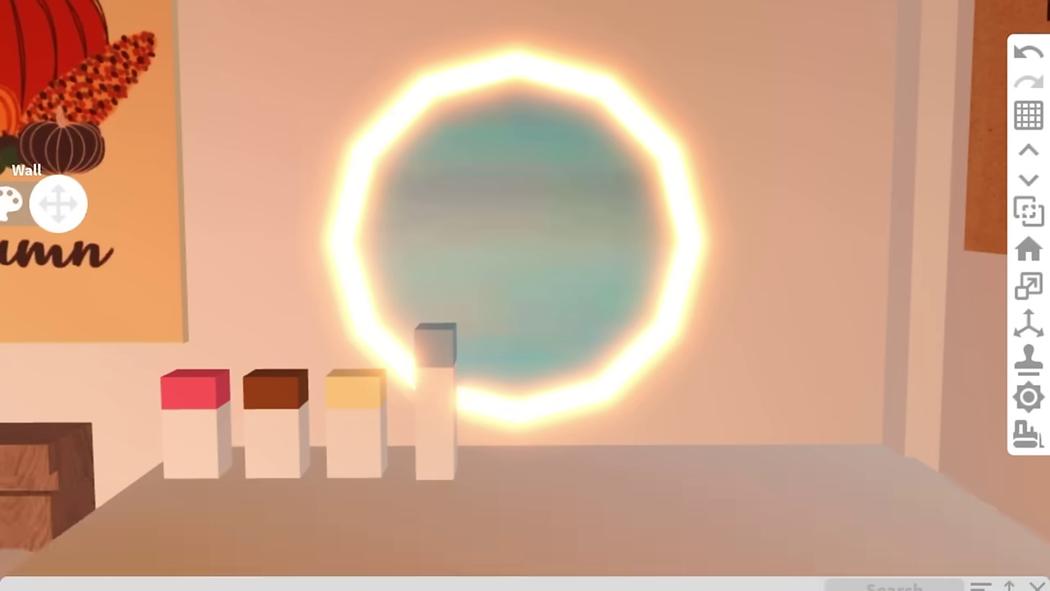
{"action": "left_click", "coordinate": [37, 558]}
{"action": "scroll", "coordinate": [525, 295], "scroll_direction": "down", "scroll_amount": 3}
{"action": "left_click_drag", "start_coordinate": [504, 422], "coordinate": [563, 352]}
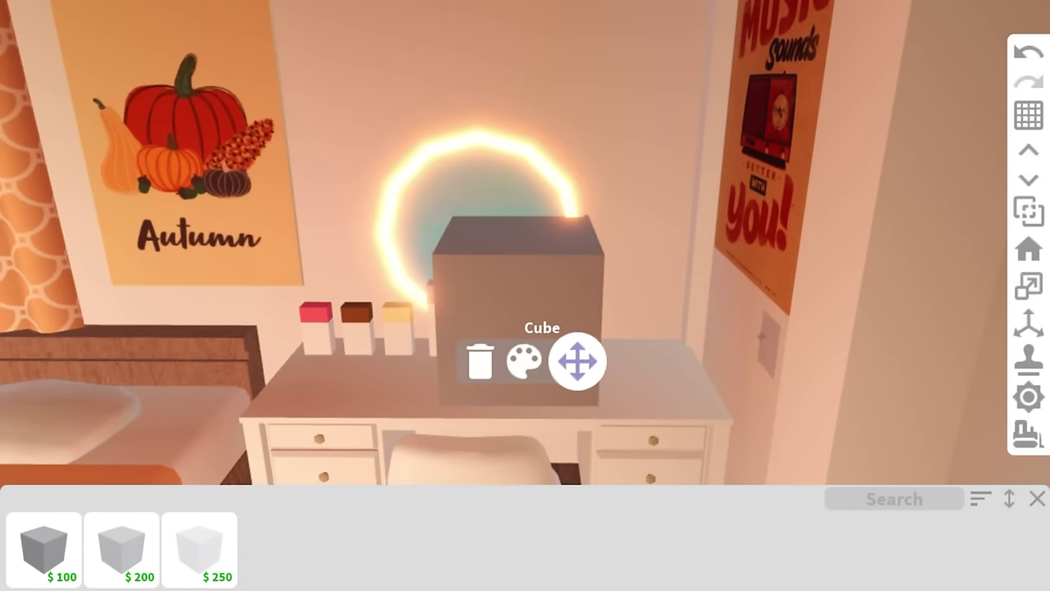
{"action": "left_click", "coordinate": [1028, 286]}
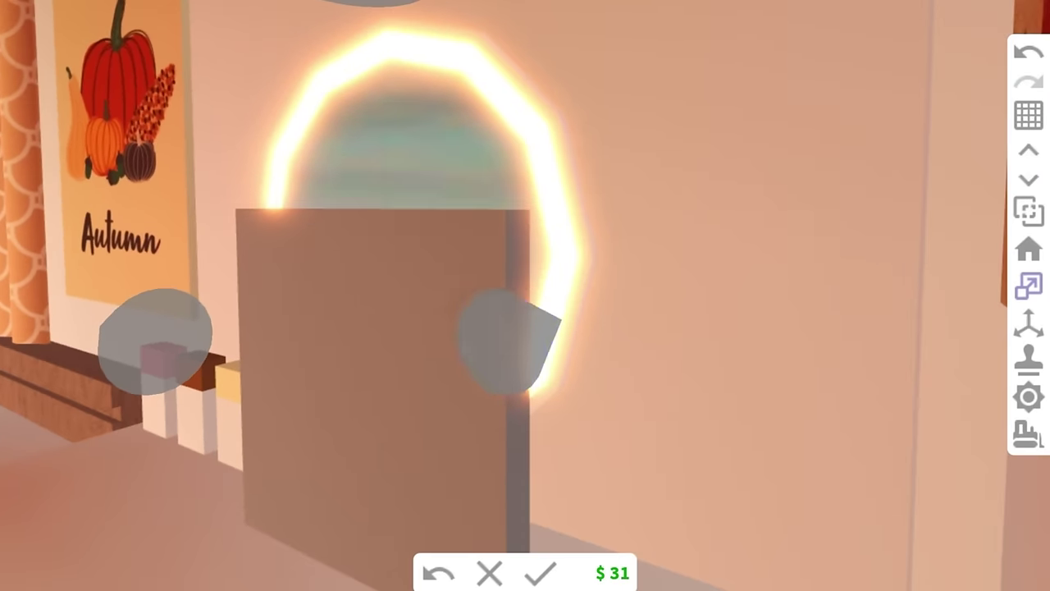
{"action": "mouse_move", "coordinate": [501, 340]}
{"action": "left_mouse_down"}
{"action": "mouse_move", "coordinate": [525, 333]}
{"action": "mouse_move", "coordinate": [506, 343]}
{"action": "left_mouse_up"}
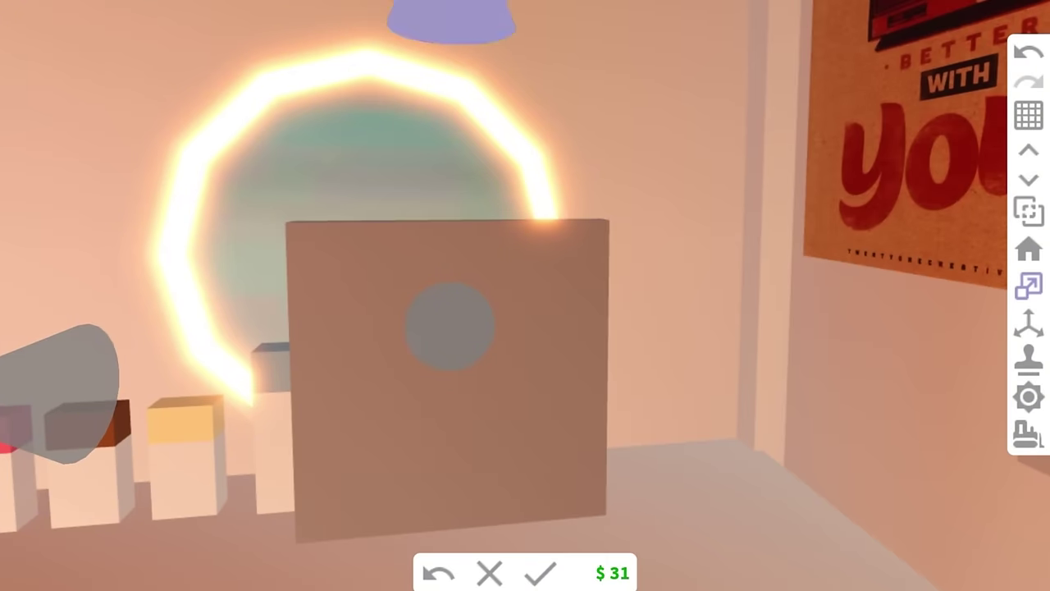
{"action": "left_click_drag", "start_coordinate": [448, 328], "coordinate": [448, 397]}
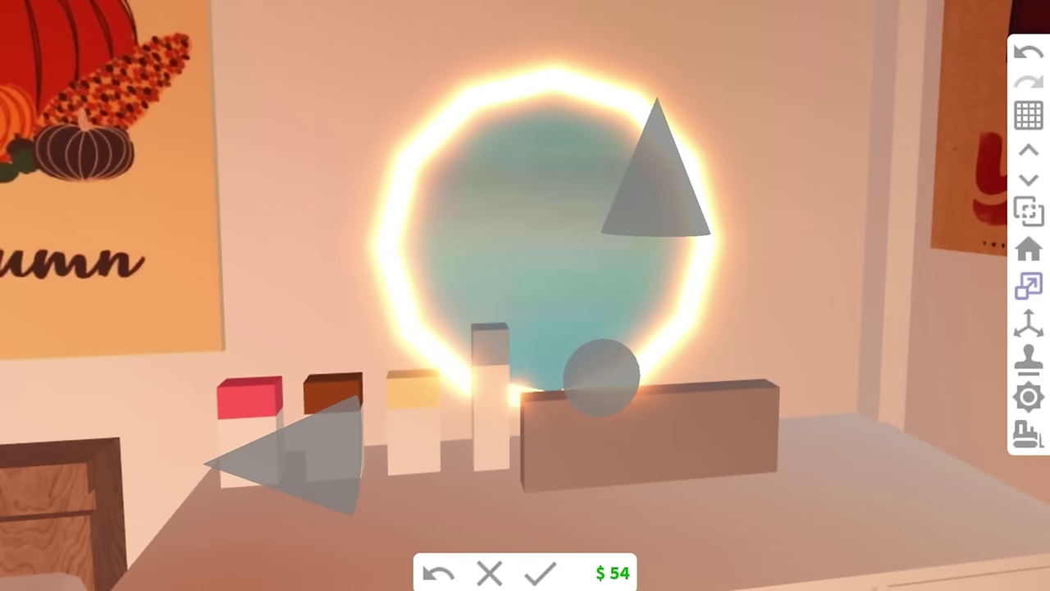
{"action": "left_click_drag", "start_coordinate": [304, 455], "coordinate": [431, 447]}
{"action": "left_click", "coordinate": [540, 573]}
Paint the post white and move it into the vanity row.
{"action": "left_click", "coordinate": [623, 386]}
{"action": "left_click", "coordinate": [628, 451]}
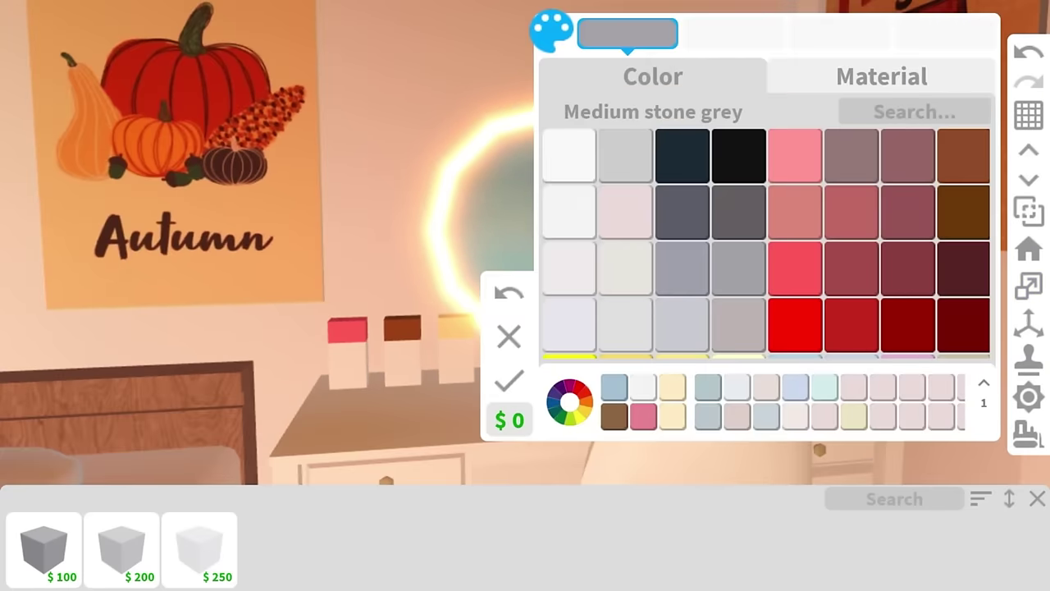
{"action": "left_click", "coordinate": [567, 155]}
{"action": "left_click", "coordinate": [508, 380]}
{"action": "left_click", "coordinate": [675, 419]}
{"action": "left_click", "coordinate": [698, 410]}
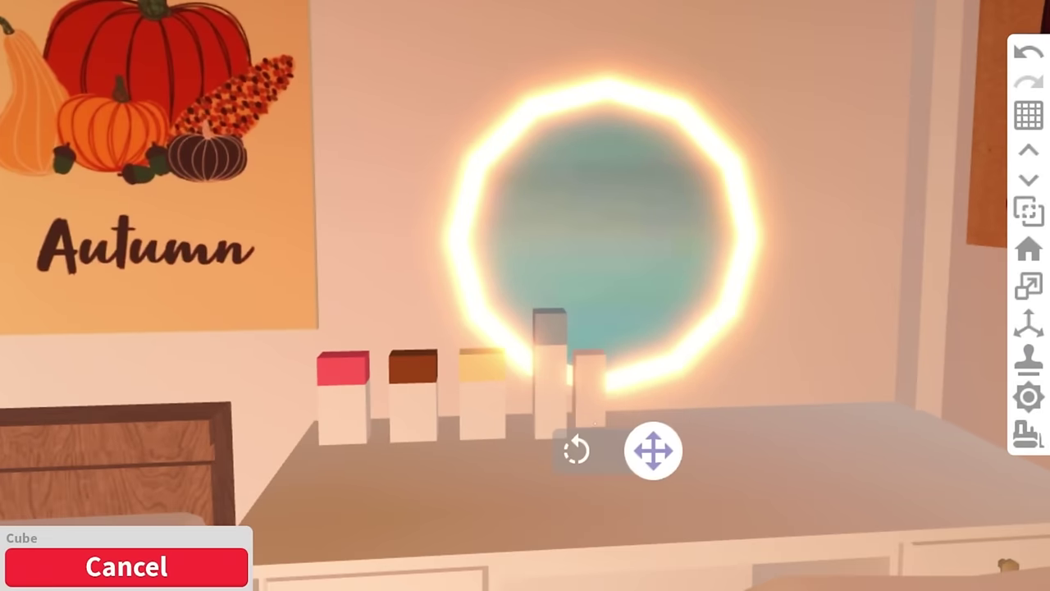
{"action": "left_click", "coordinate": [658, 452]}
{"action": "left_click", "coordinate": [201, 193]}
{"action": "left_click", "coordinate": [738, 246]}
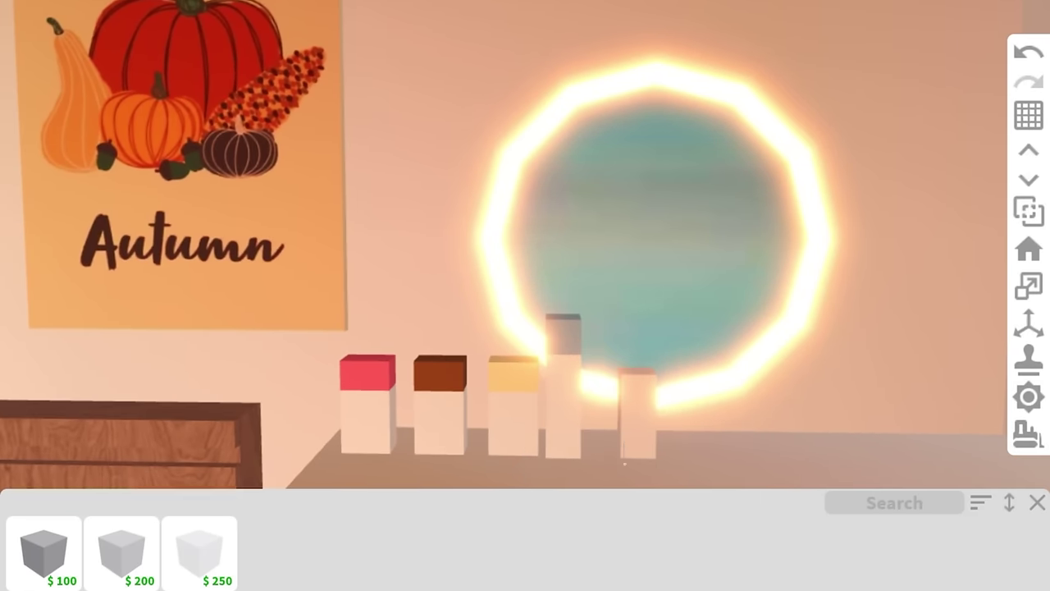
{"action": "left_click", "coordinate": [637, 410]}
{"action": "left_click", "coordinate": [670, 471]}
Clone the post on top of itself and color the clone pink with hex D52E88.
{"action": "left_click", "coordinate": [1028, 358]}
{"action": "left_click", "coordinate": [563, 394]}
{"action": "left_click_drag", "start_coordinate": [664, 326], "coordinate": [673, 392]}
{"action": "left_click", "coordinate": [673, 391]}
{"action": "left_click", "coordinate": [609, 369]}
{"action": "left_click", "coordinate": [566, 401]}
{"action": "double_click", "coordinate": [919, 200]}
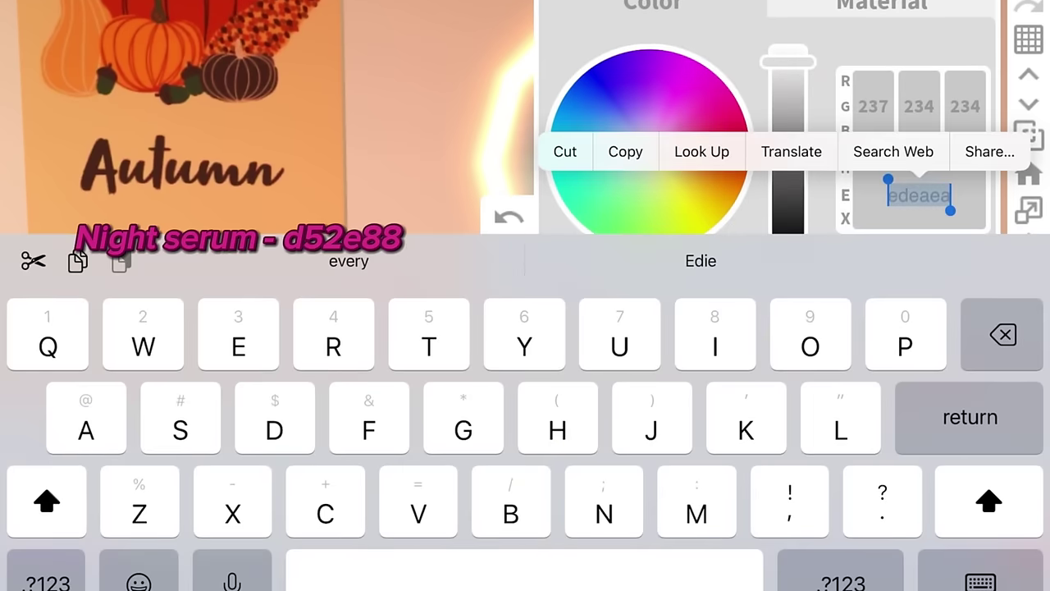
{"action": "type", "text": "D52e88"}
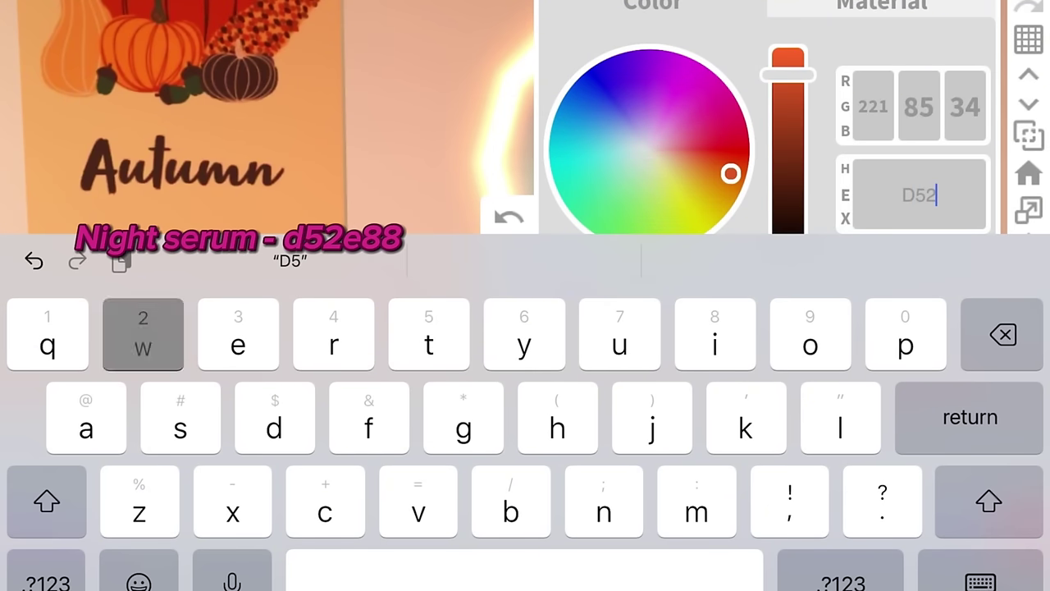
{"action": "key", "text": "Return"}
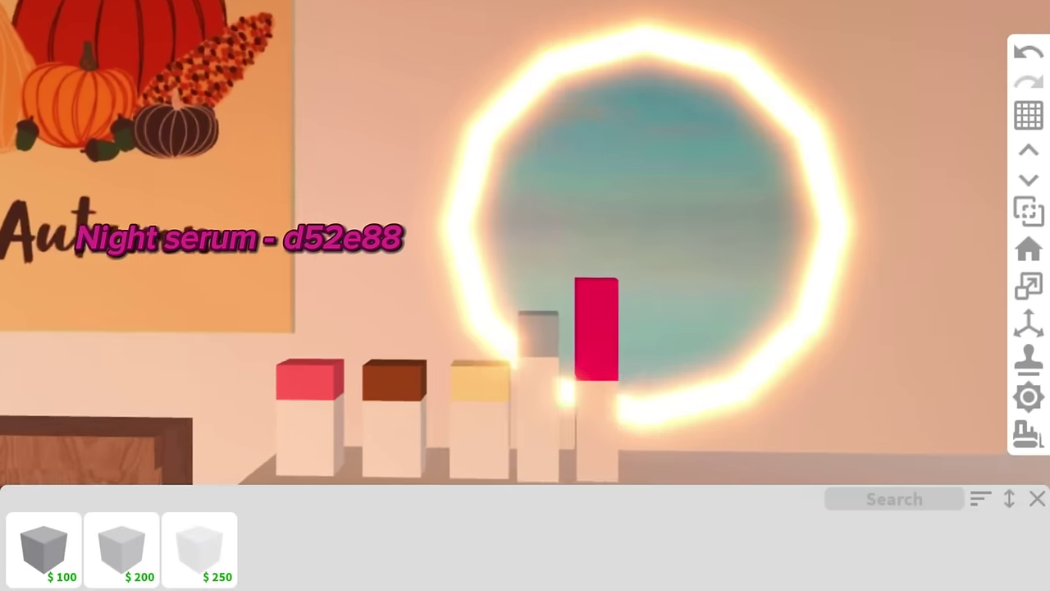
Shorten the pink cap into a small lid and place a new cube on the desk.
{"action": "left_click", "coordinate": [1029, 286]}
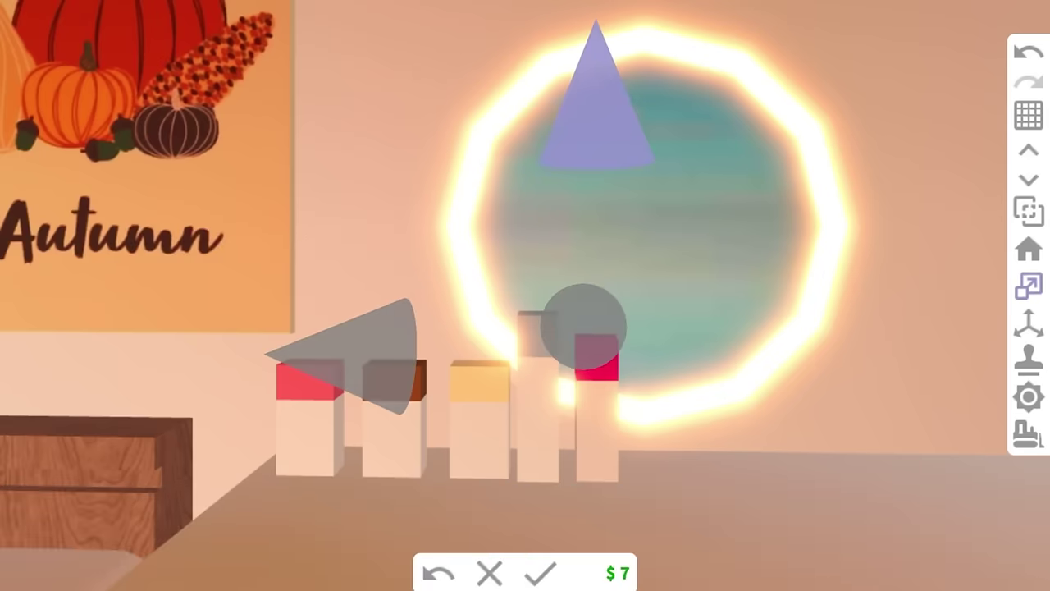
{"action": "left_click", "coordinate": [540, 572]}
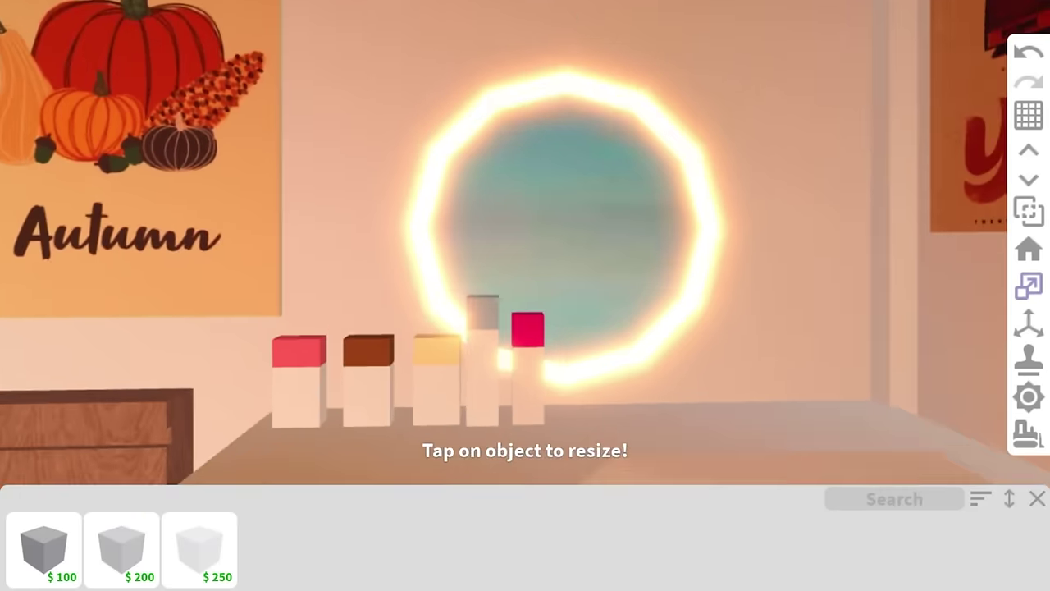
{"action": "left_click", "coordinate": [42, 551]}
{"action": "scroll", "coordinate": [526, 296], "scroll_direction": "up", "scroll_amount": 3}
{"action": "scroll", "coordinate": [525, 295], "scroll_direction": "down", "scroll_amount": 5}
{"action": "left_click", "coordinate": [563, 312]}
Resize the new cube into a small post-shaped block.
{"action": "left_click", "coordinate": [1029, 285]}
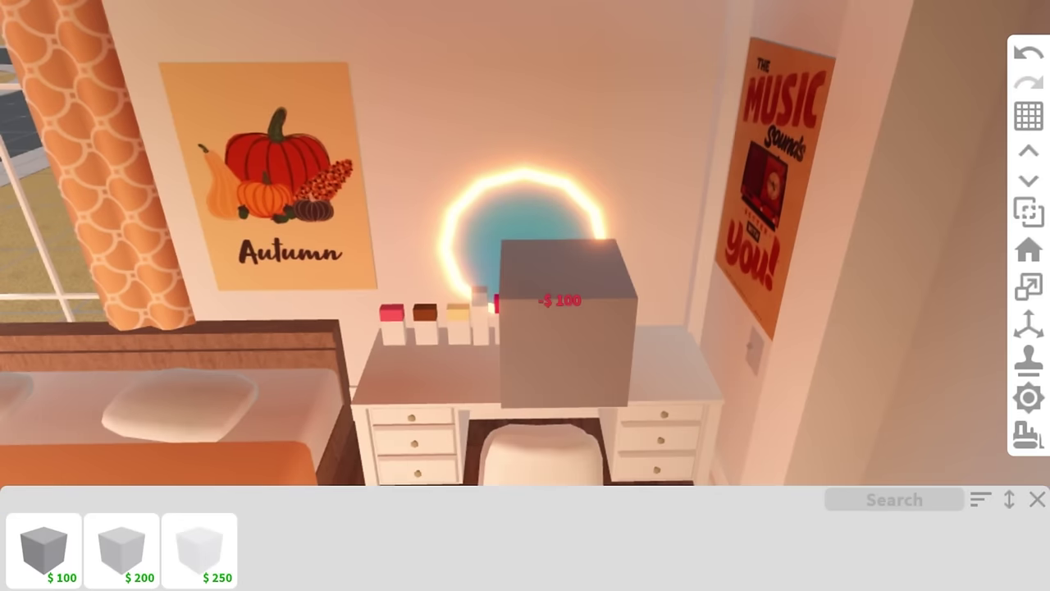
{"action": "scroll", "coordinate": [526, 295], "scroll_direction": "up", "scroll_amount": 3}
{"action": "mouse_move", "coordinate": [569, 312]}
{"action": "left_mouse_down"}
{"action": "mouse_move", "coordinate": [516, 334]}
{"action": "mouse_move", "coordinate": [564, 348]}
{"action": "left_mouse_up"}
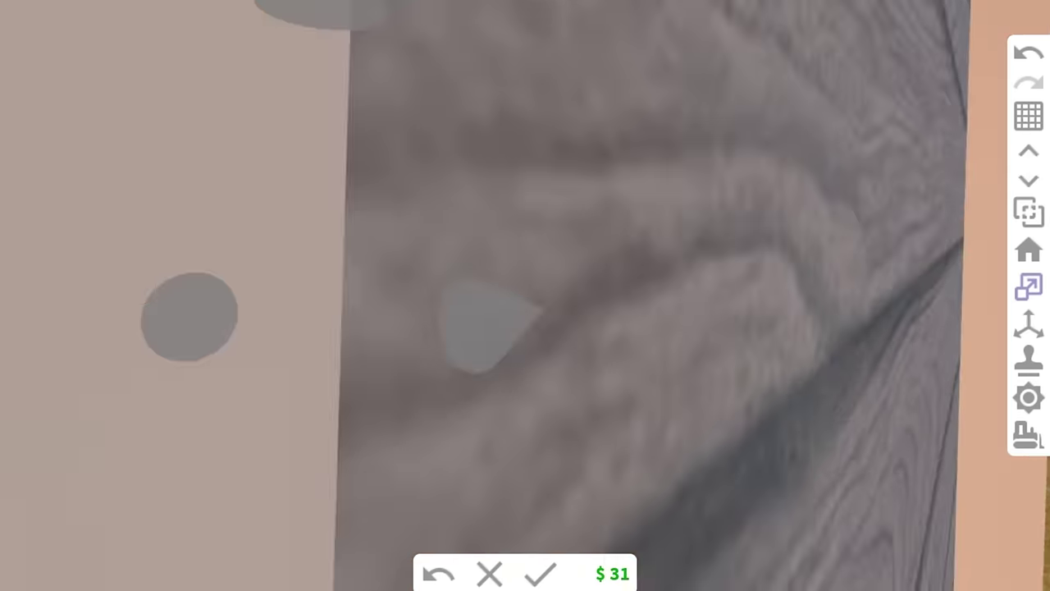
{"action": "scroll", "coordinate": [525, 295], "scroll_direction": "down", "scroll_amount": 5}
{"action": "left_click_drag", "start_coordinate": [645, 33], "coordinate": [645, 177]}
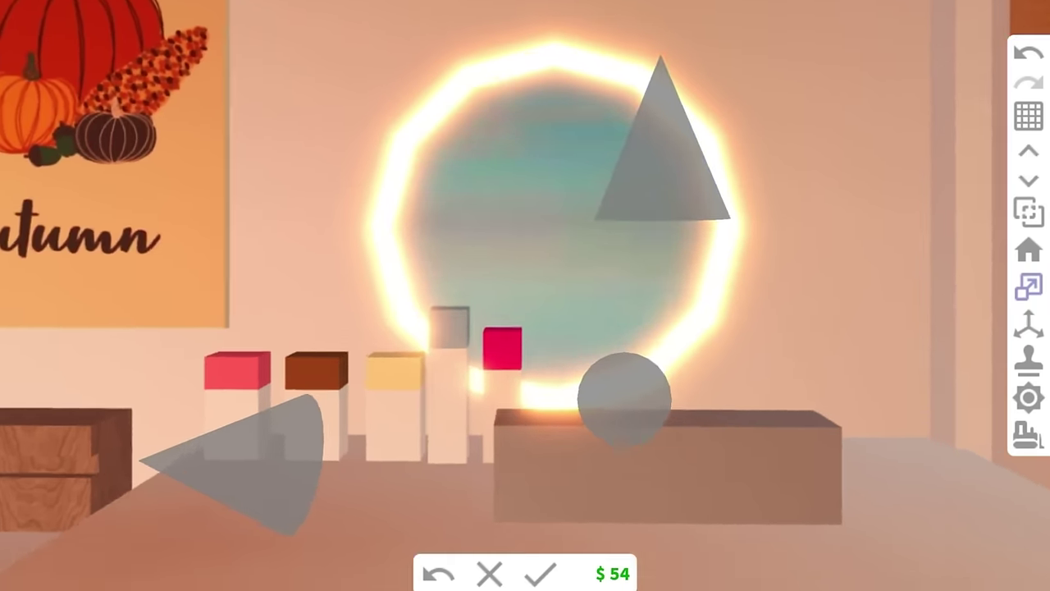
{"action": "left_click", "coordinate": [246, 402]}
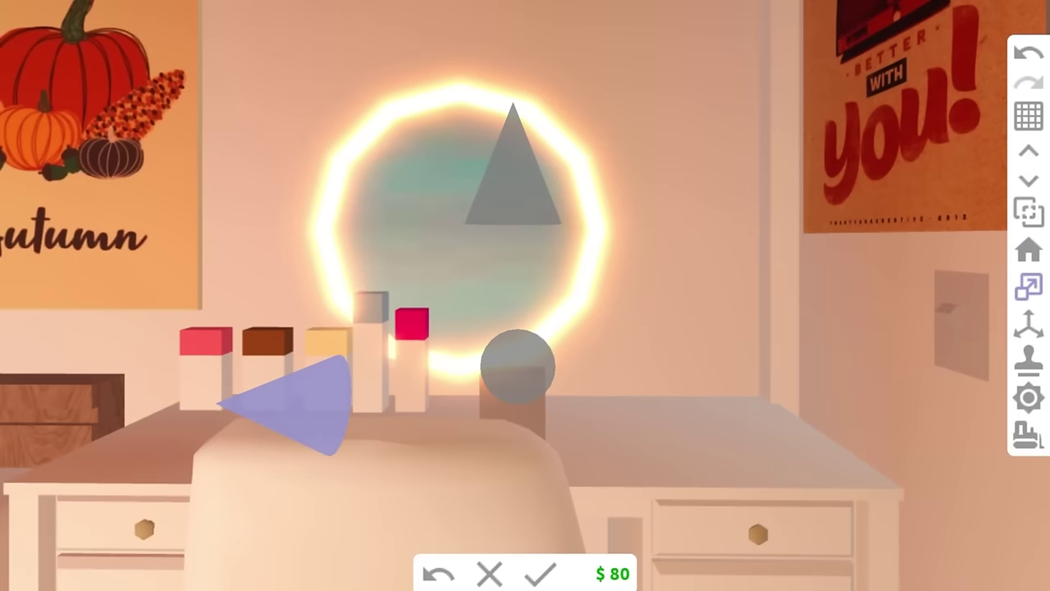
{"action": "scroll", "coordinate": [525, 296], "scroll_direction": "up", "scroll_amount": 2}
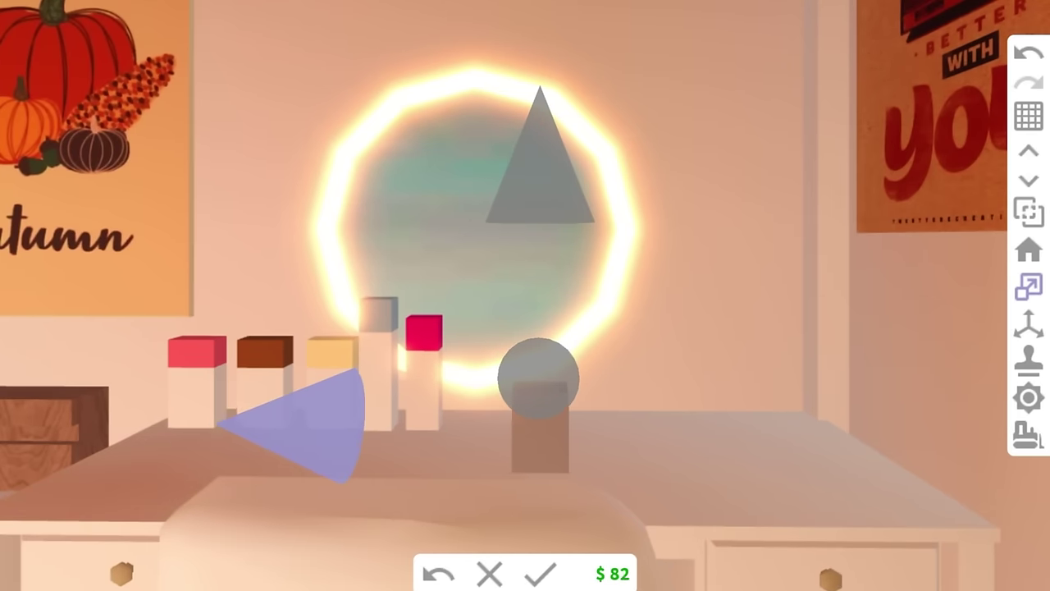
{"action": "left_click", "coordinate": [540, 573]}
Paint the new block White and make a copy of it.
{"action": "left_click", "coordinate": [544, 482]}
{"action": "left_click", "coordinate": [566, 152]}
{"action": "left_click", "coordinate": [509, 380]}
{"action": "left_click", "coordinate": [539, 422]}
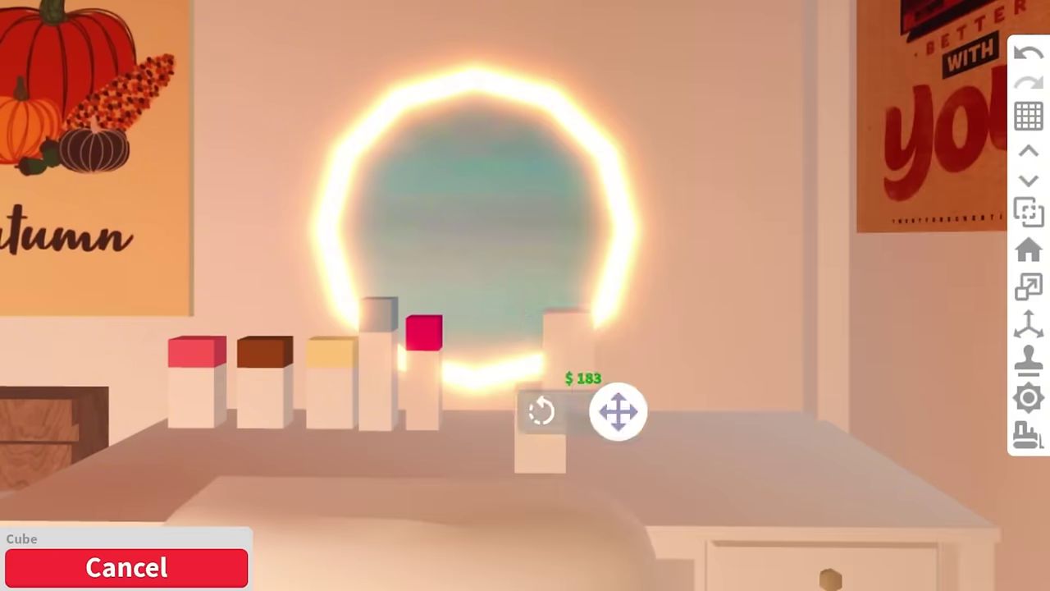
Place the copied cube on the desk and paint it salmon with hex Ef9e83.
{"action": "left_click_drag", "start_coordinate": [495, 296], "coordinate": [596, 413]}
{"action": "left_click", "coordinate": [595, 412]}
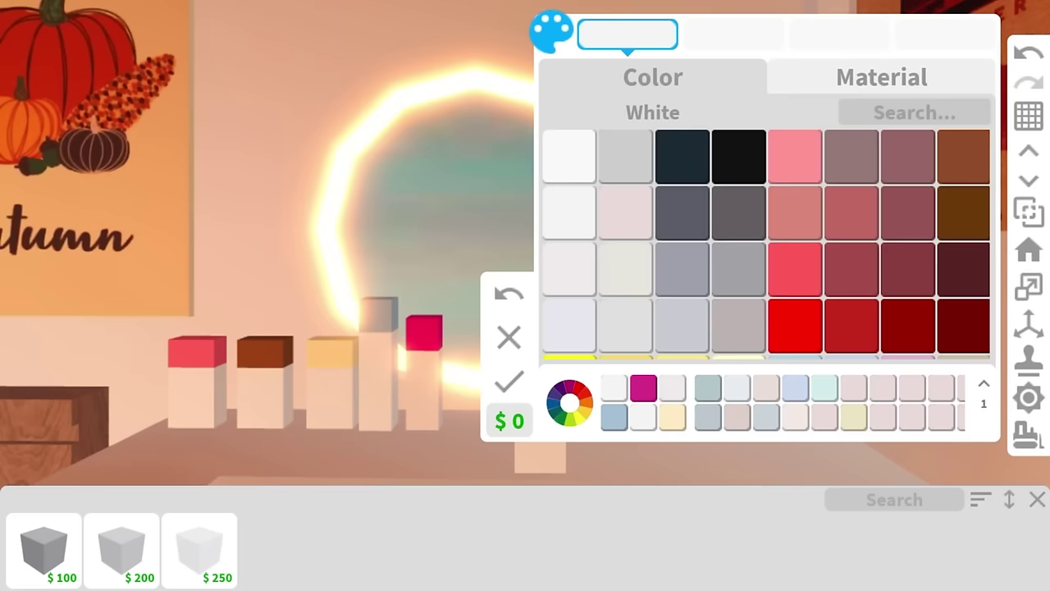
{"action": "left_click", "coordinate": [569, 403]}
{"action": "left_click", "coordinate": [911, 271]}
{"action": "type", "text": "Ef"}
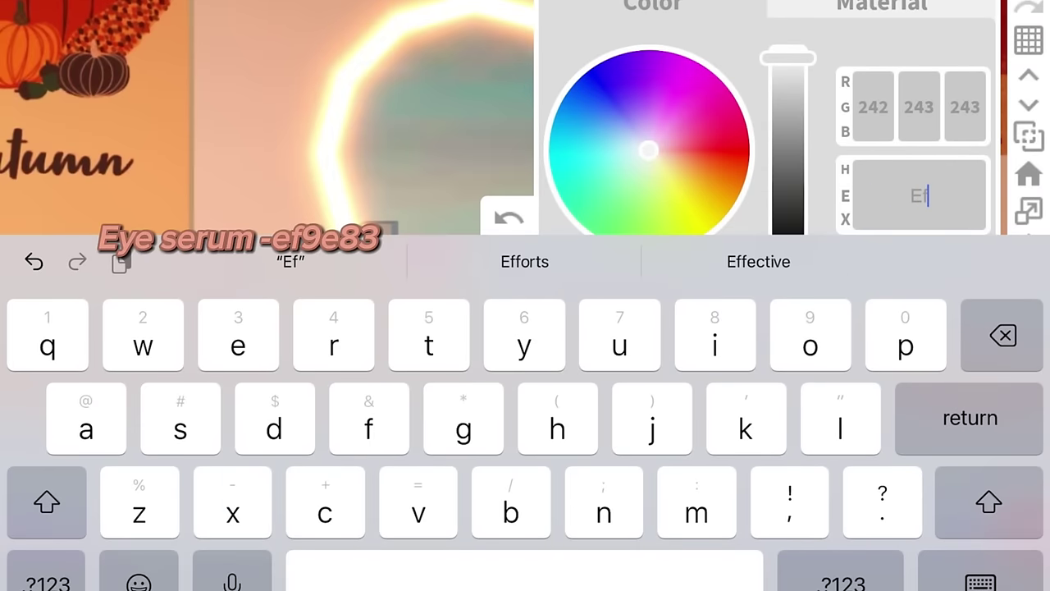
{"action": "type", "text": "9e83"}
{"action": "key", "text": "Return"}
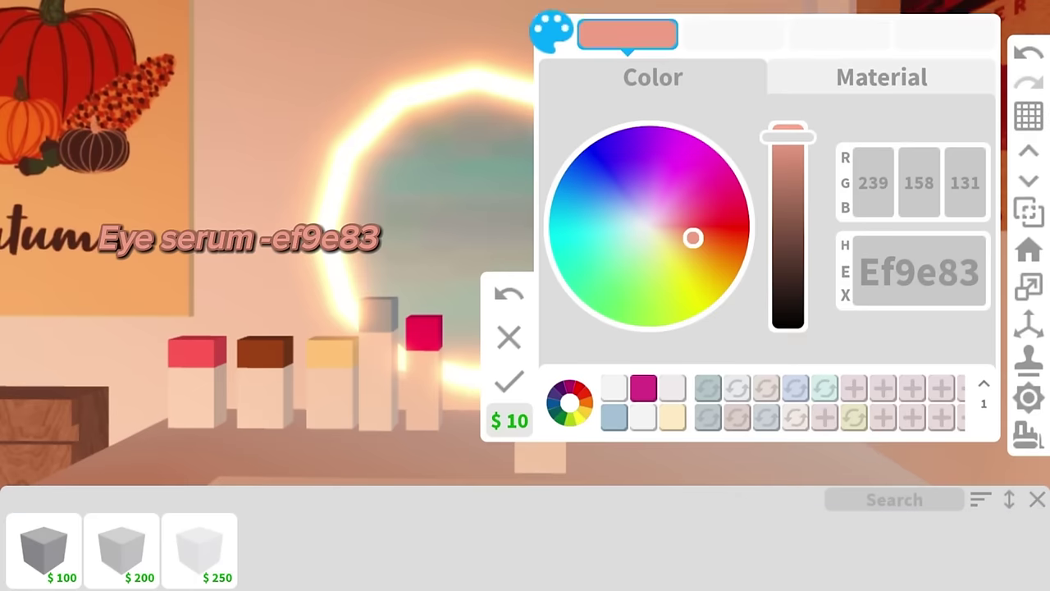
{"action": "left_click", "coordinate": [509, 381]}
Clone the salmon block, raise it slightly into place and confirm.
{"action": "left_click", "coordinate": [540, 352]}
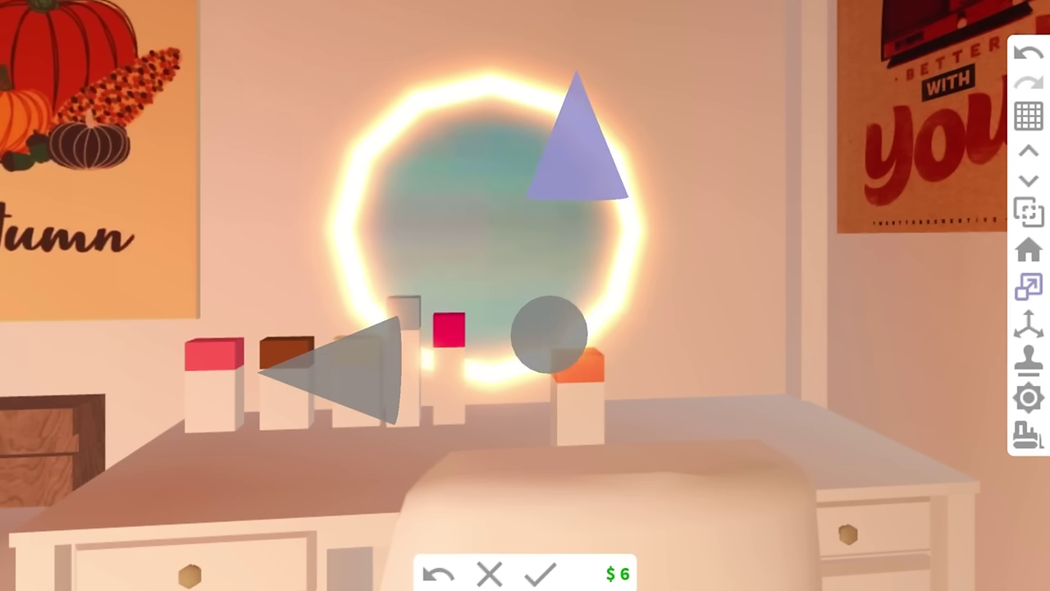
{"action": "mouse_move", "coordinate": [576, 156]}
{"action": "left_mouse_down"}
{"action": "mouse_move", "coordinate": [576, 113]}
{"action": "mouse_move", "coordinate": [577, 137]}
{"action": "left_mouse_up"}
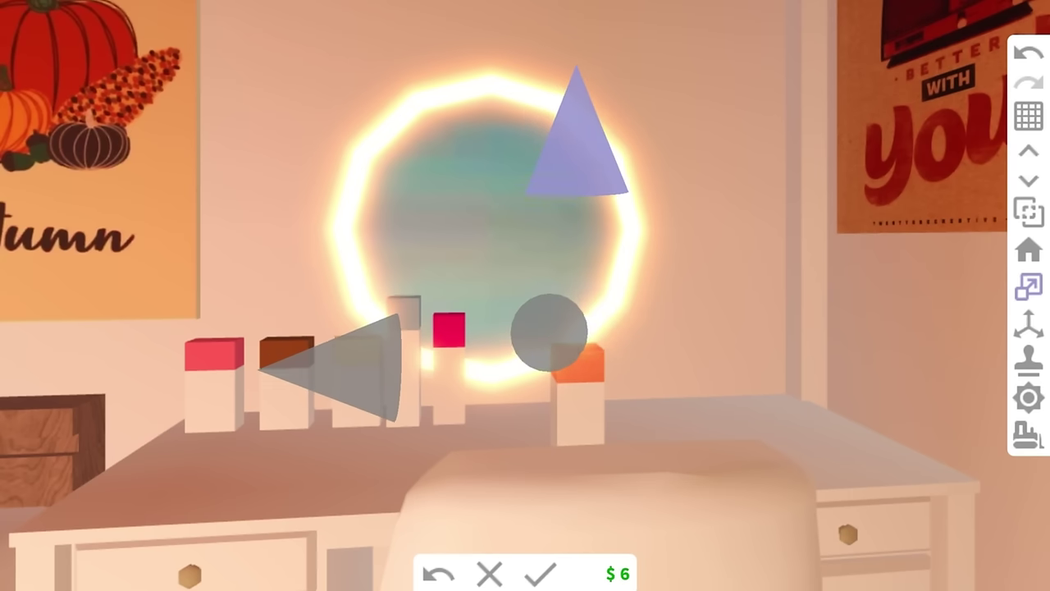
{"action": "left_click", "coordinate": [539, 572]}
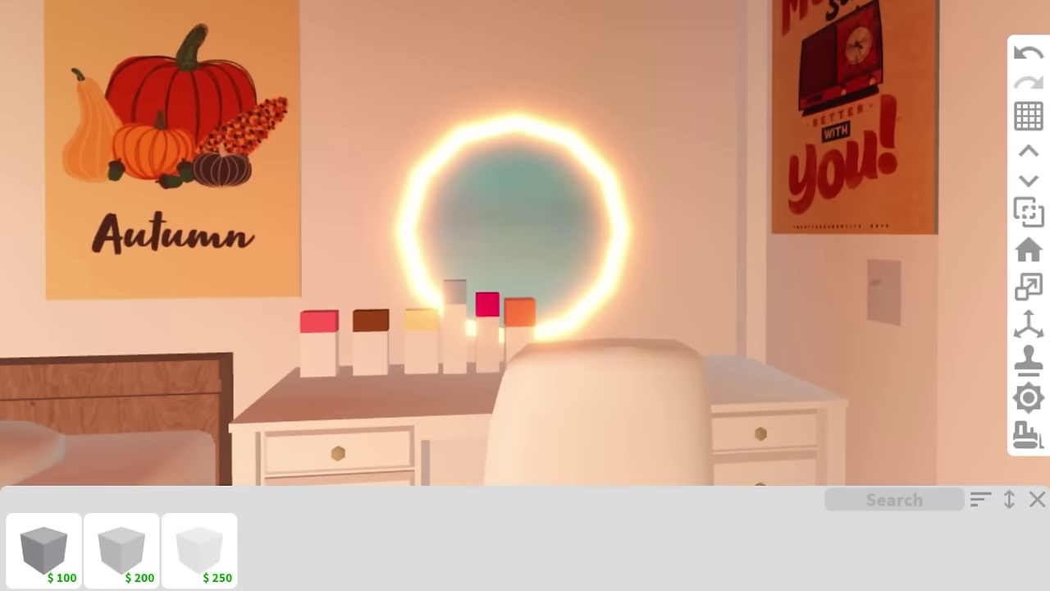
{"action": "left_click", "coordinate": [209, 225]}
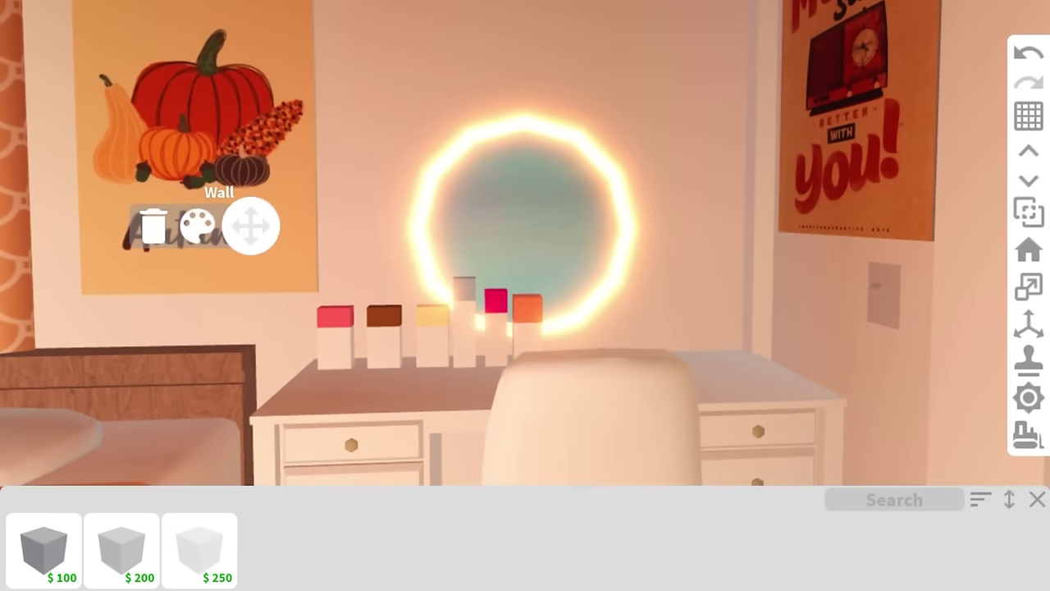
{"action": "scroll", "coordinate": [525, 247], "scroll_direction": "up", "scroll_amount": 2}
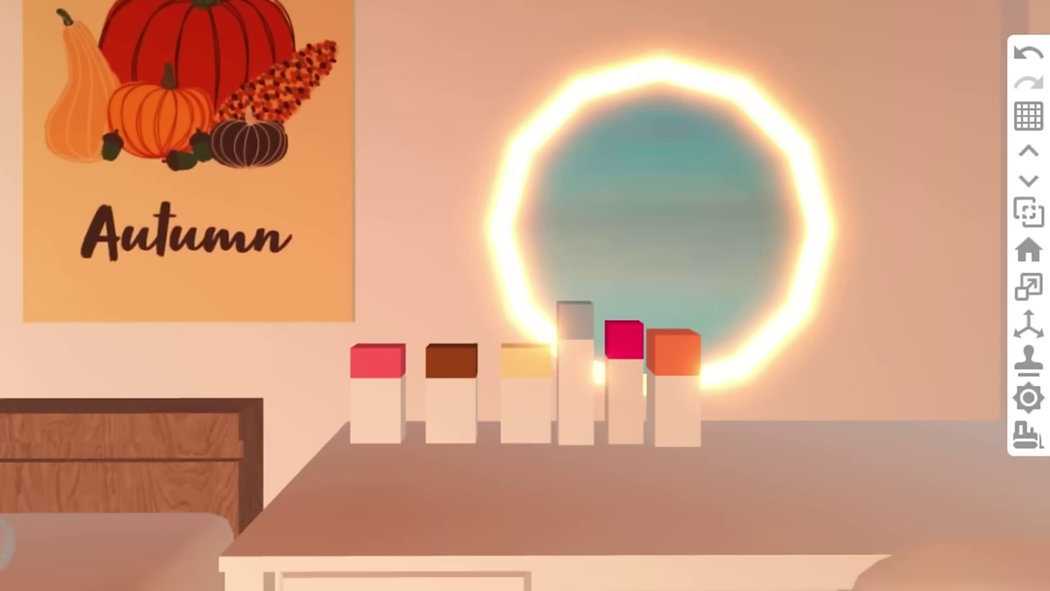
Place a vertical cylinder from Basic Shapes onto the desk.
{"action": "key", "text": "d"}
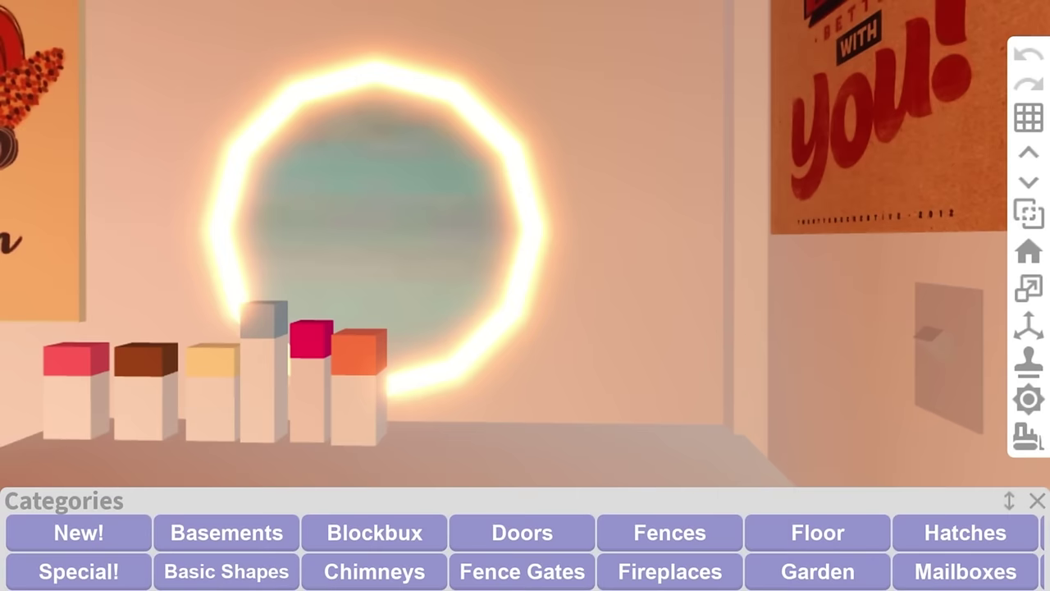
{"action": "left_click", "coordinate": [227, 572]}
{"action": "left_click", "coordinate": [585, 551]}
{"action": "left_click", "coordinate": [47, 551]}
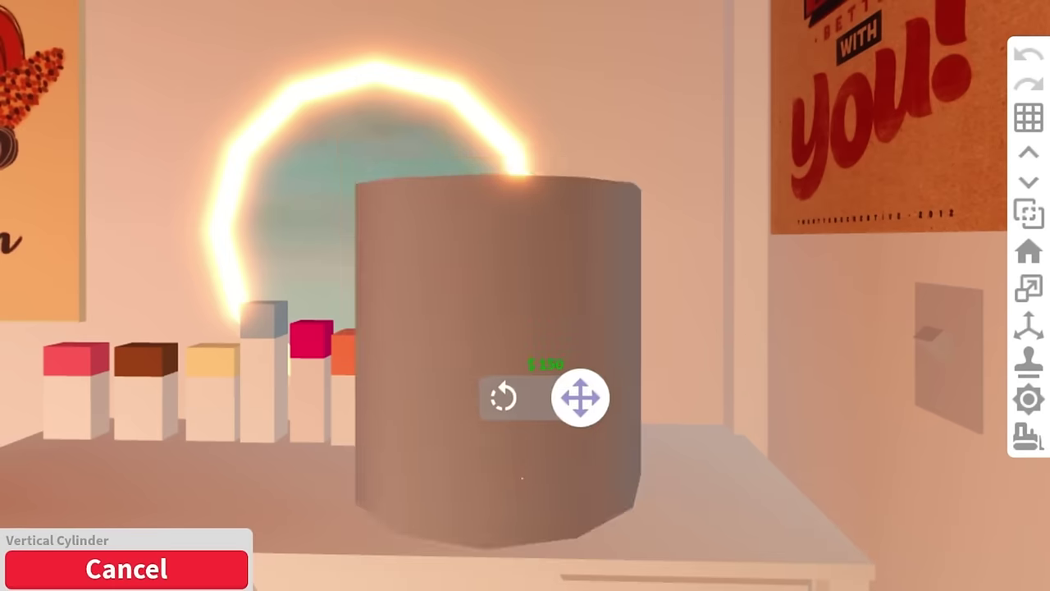
{"action": "left_click", "coordinate": [522, 477]}
{"action": "left_click", "coordinate": [558, 395]}
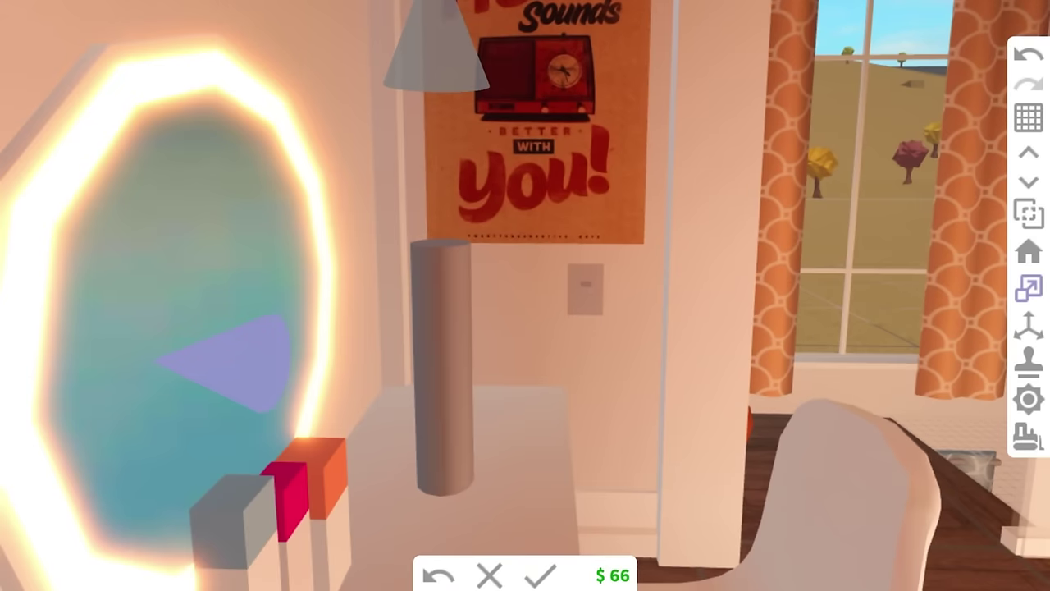
Shorten the cylinder down to jar height and confirm the new size.
{"action": "left_click_drag", "start_coordinate": [238, 361], "coordinate": [234, 361]}
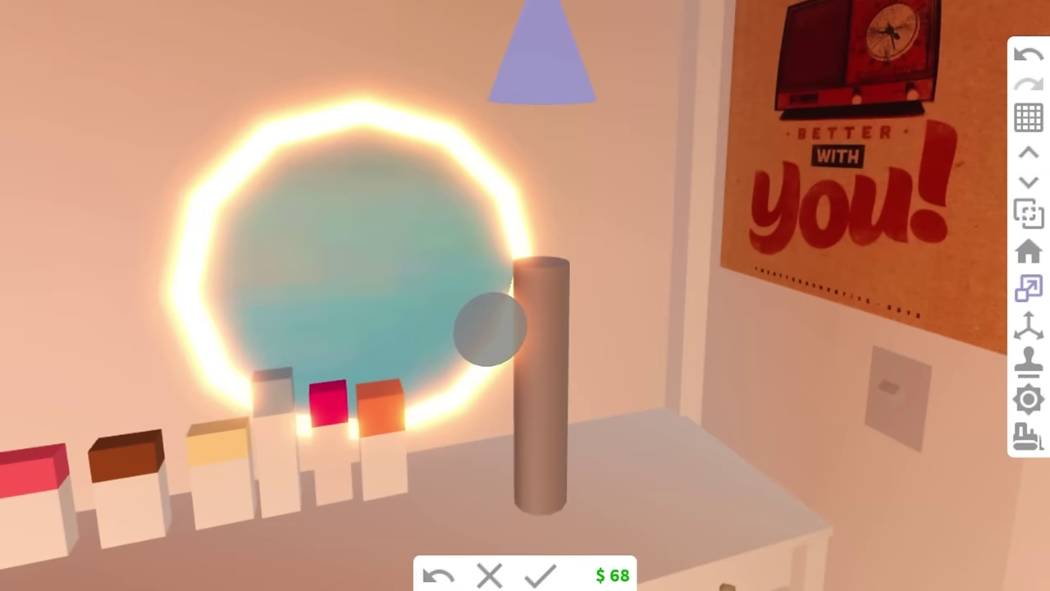
{"action": "left_click_drag", "start_coordinate": [542, 74], "coordinate": [542, 189]}
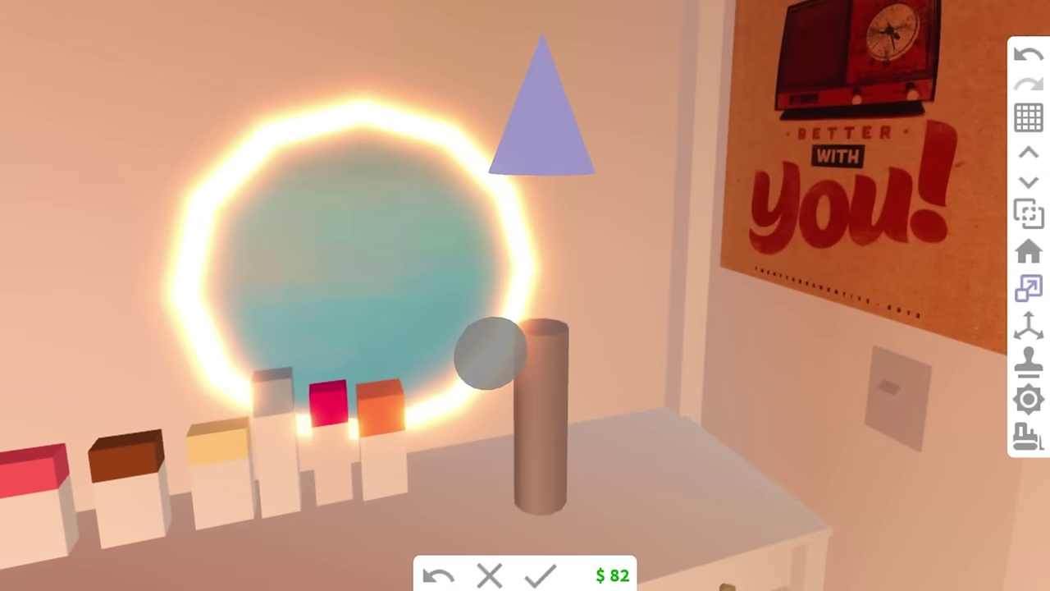
{"action": "left_click_drag", "start_coordinate": [541, 107], "coordinate": [542, 176]}
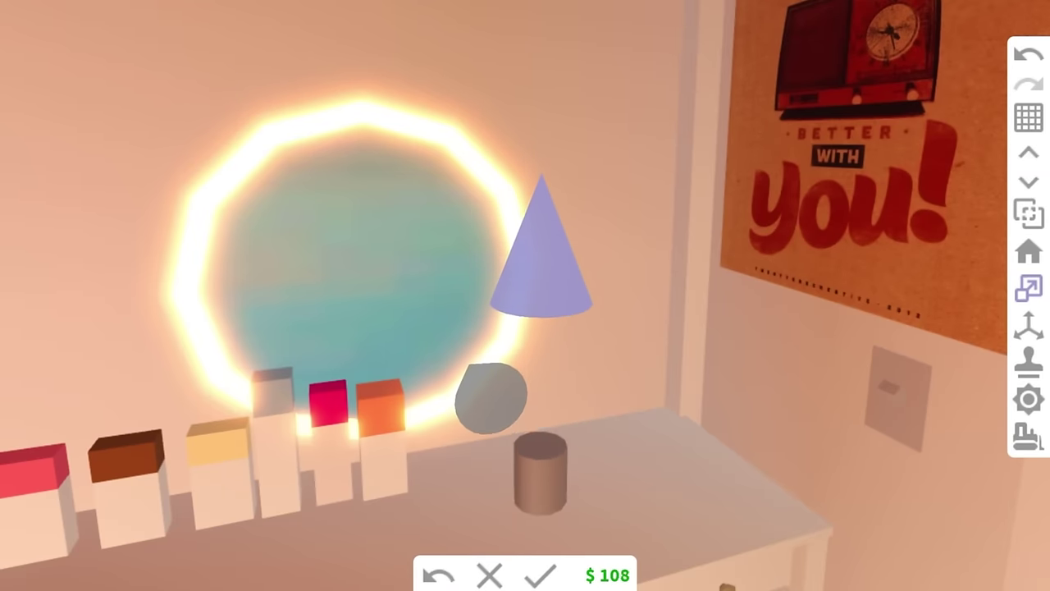
{"action": "scroll", "coordinate": [525, 295], "scroll_direction": "down", "scroll_amount": 5}
{"action": "scroll", "coordinate": [525, 296], "scroll_direction": "up", "scroll_amount": 8}
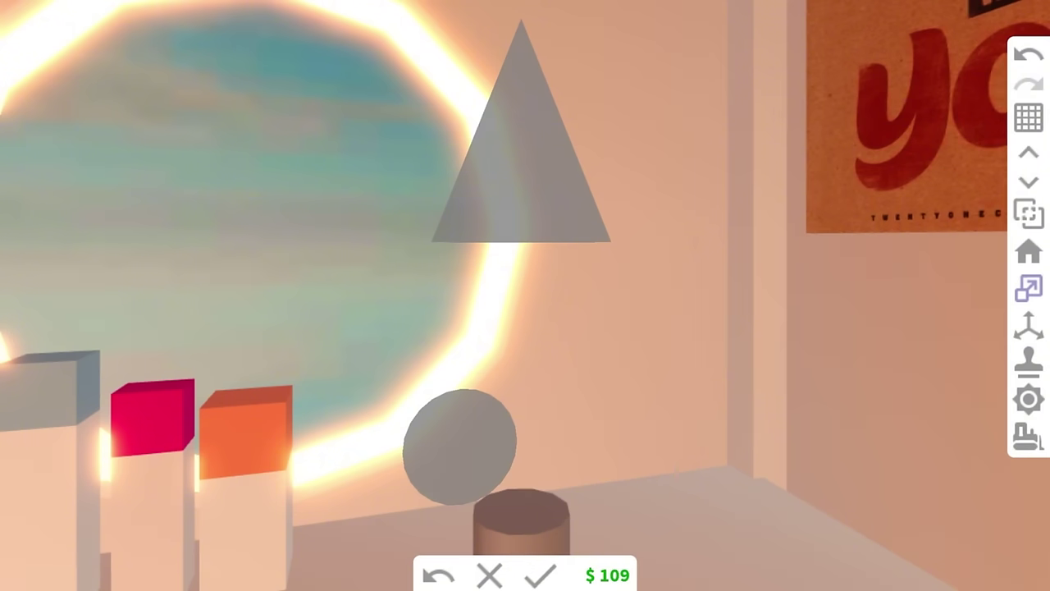
{"action": "mouse_move", "coordinate": [521, 131]}
{"action": "left_mouse_down"}
{"action": "mouse_move", "coordinate": [521, 185]}
{"action": "mouse_move", "coordinate": [521, 86]}
{"action": "left_mouse_up"}
{"action": "left_click", "coordinate": [540, 576]}
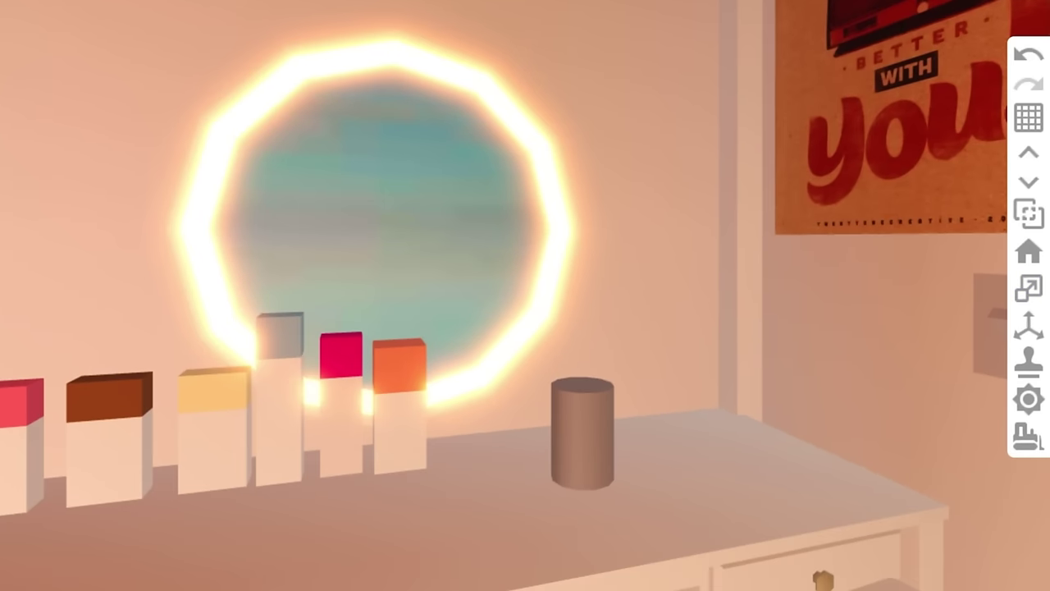
Place a semitransparent vertical cylinder on the desk and make it narrower.
{"action": "left_click", "coordinate": [262, 569]}
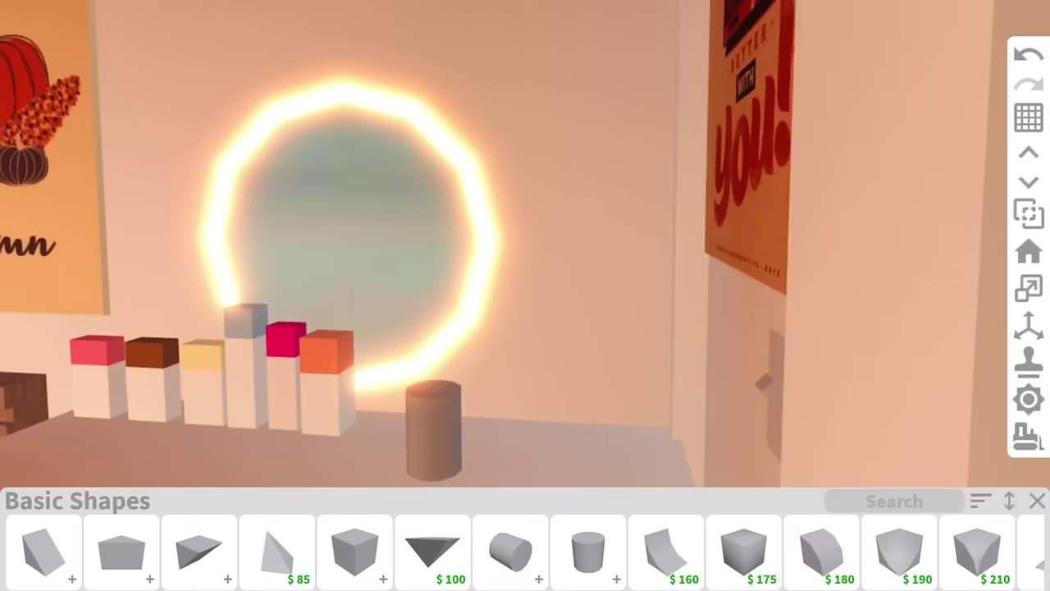
{"action": "scroll", "coordinate": [525, 550], "scroll_direction": "right", "scroll_amount": 10}
{"action": "left_click", "coordinate": [42, 544]}
{"action": "left_click", "coordinate": [126, 569]}
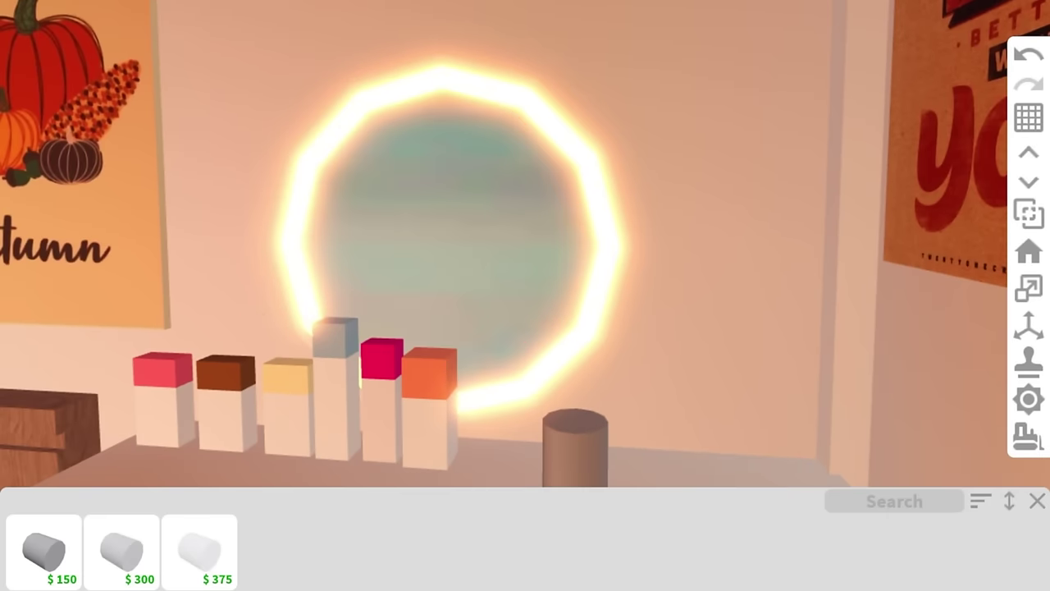
{"action": "left_click", "coordinate": [122, 544]}
{"action": "left_click", "coordinate": [126, 569]}
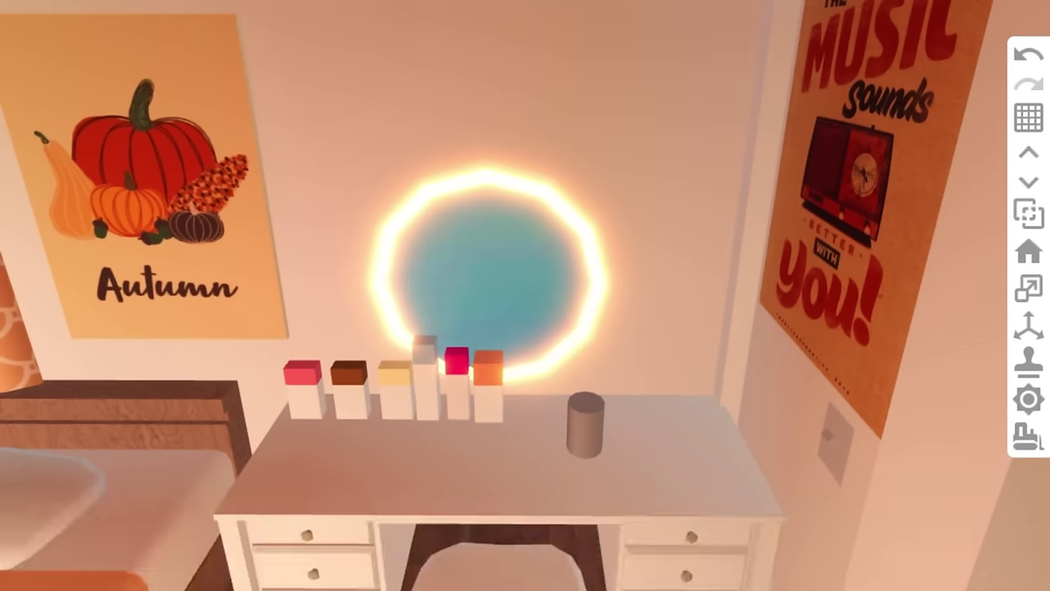
{"action": "left_click", "coordinate": [896, 558]}
{"action": "left_click", "coordinate": [593, 328]}
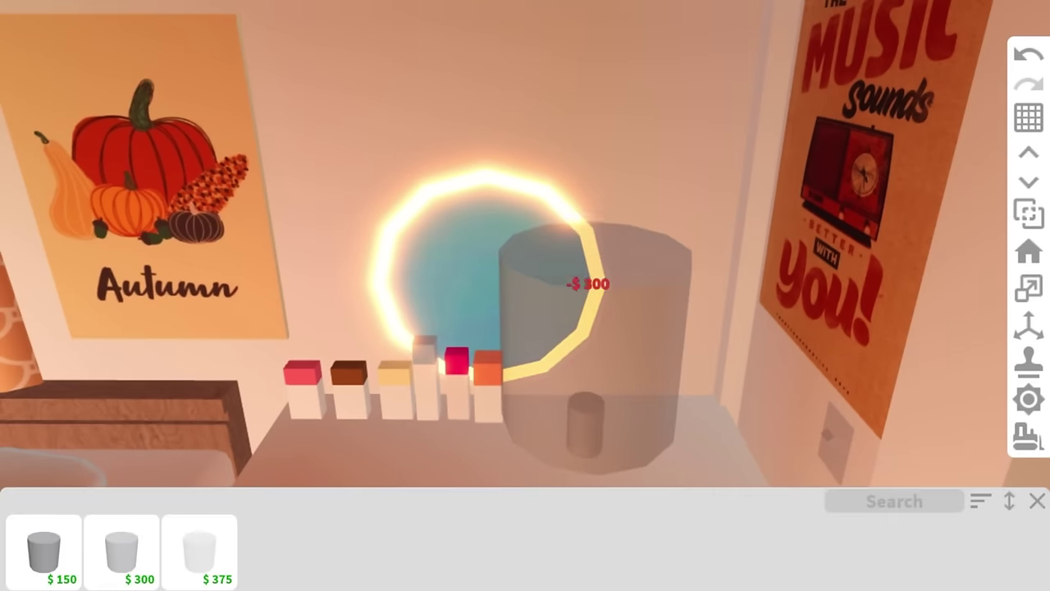
{"action": "left_click", "coordinate": [1029, 287]}
{"action": "left_click", "coordinate": [592, 328]}
{"action": "left_click_drag", "start_coordinate": [686, 336], "coordinate": [611, 337]}
{"action": "key", "text": "Right"}
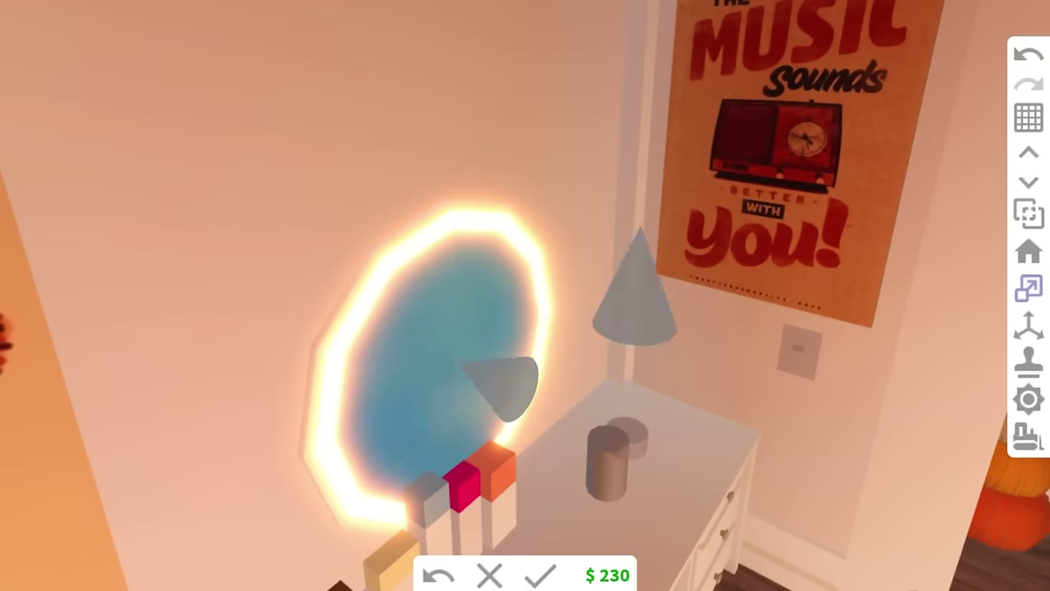
{"action": "left_click", "coordinate": [538, 574]}
Place another see-through cylinder and a solid vertical cylinder shrunk to a thin size.
{"action": "left_click", "coordinate": [122, 544]}
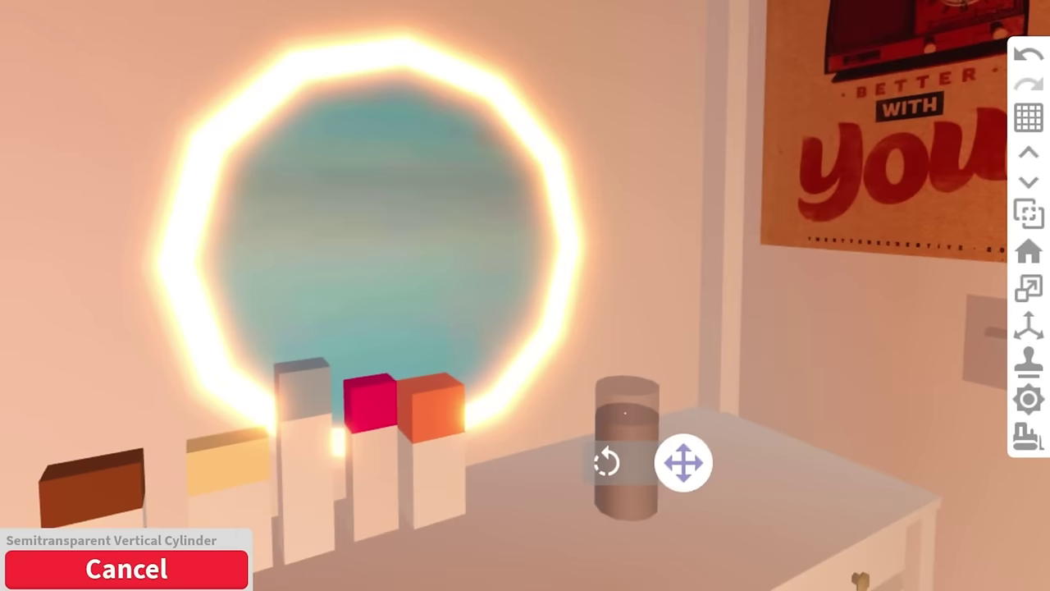
{"action": "left_click", "coordinate": [626, 447]}
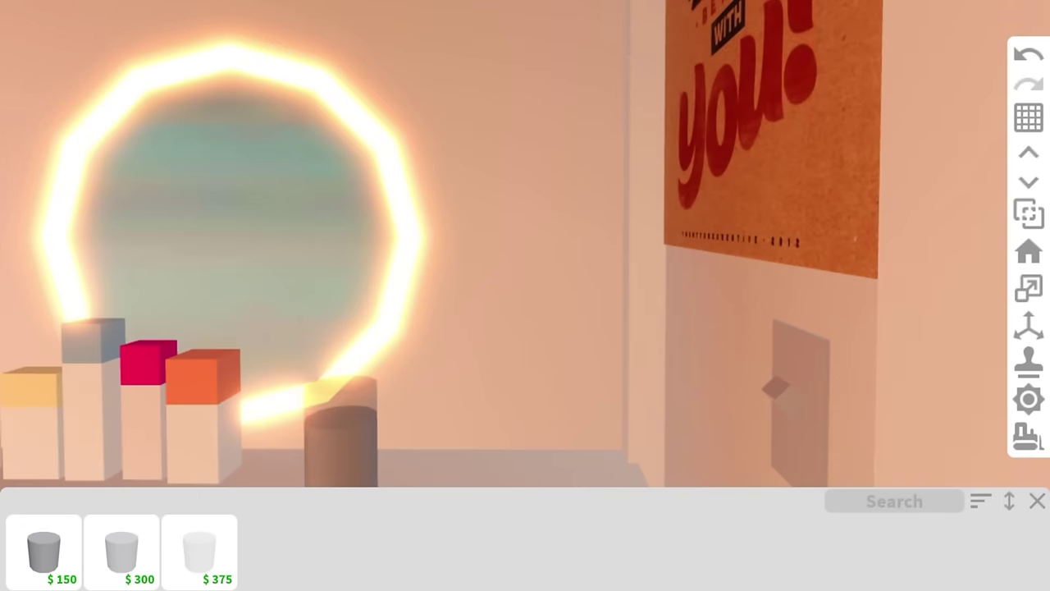
{"action": "left_click", "coordinate": [43, 550]}
{"action": "left_click", "coordinate": [445, 369]}
{"action": "left_click", "coordinate": [1029, 287]}
{"action": "left_click", "coordinate": [446, 369]}
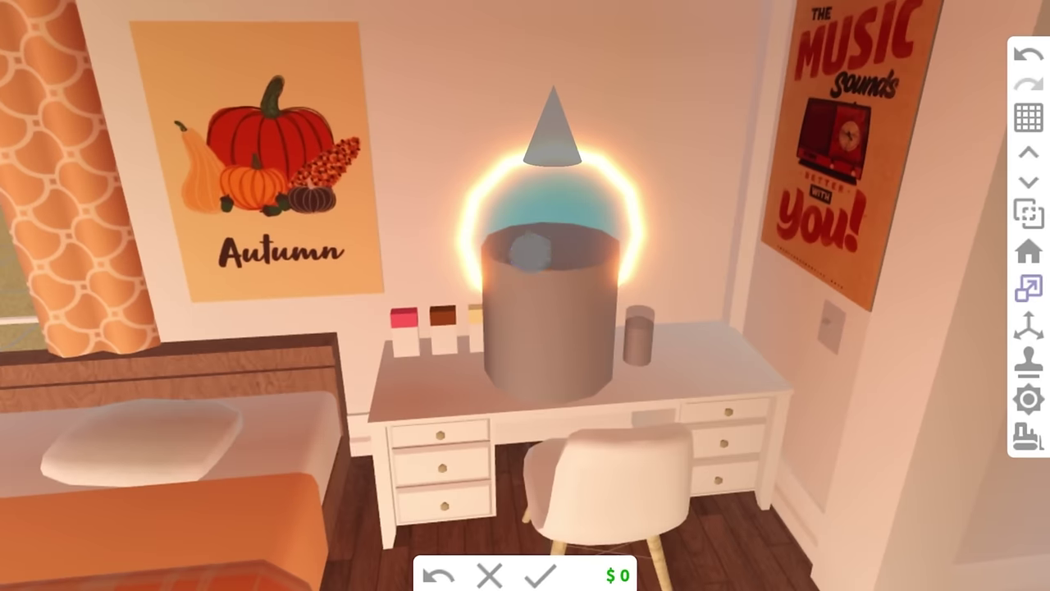
{"action": "left_click_drag", "start_coordinate": [553, 123], "coordinate": [550, 140]}
{"action": "left_click", "coordinate": [539, 572]}
{"action": "scroll", "coordinate": [525, 296], "scroll_direction": "up", "scroll_amount": 3}
Set a vertical cylinder on the desk and slide it beside the orange-lidded block.
{"action": "left_click", "coordinate": [44, 550]}
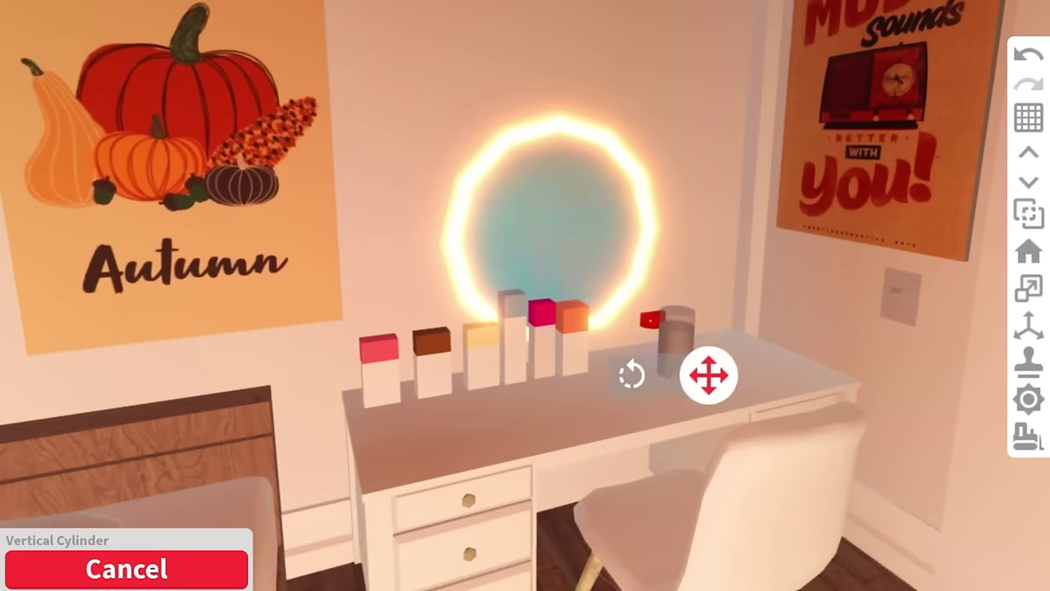
{"action": "left_click", "coordinate": [677, 337]}
{"action": "left_click", "coordinate": [1029, 287]}
{"action": "left_click", "coordinate": [520, 373]}
{"action": "left_click", "coordinate": [578, 470]}
{"action": "left_click_drag", "start_coordinate": [521, 373], "coordinate": [443, 365]}
{"action": "scroll", "coordinate": [525, 295], "scroll_direction": "down", "scroll_amount": 3}
{"action": "scroll", "coordinate": [525, 295], "scroll_direction": "up", "scroll_amount": 4}
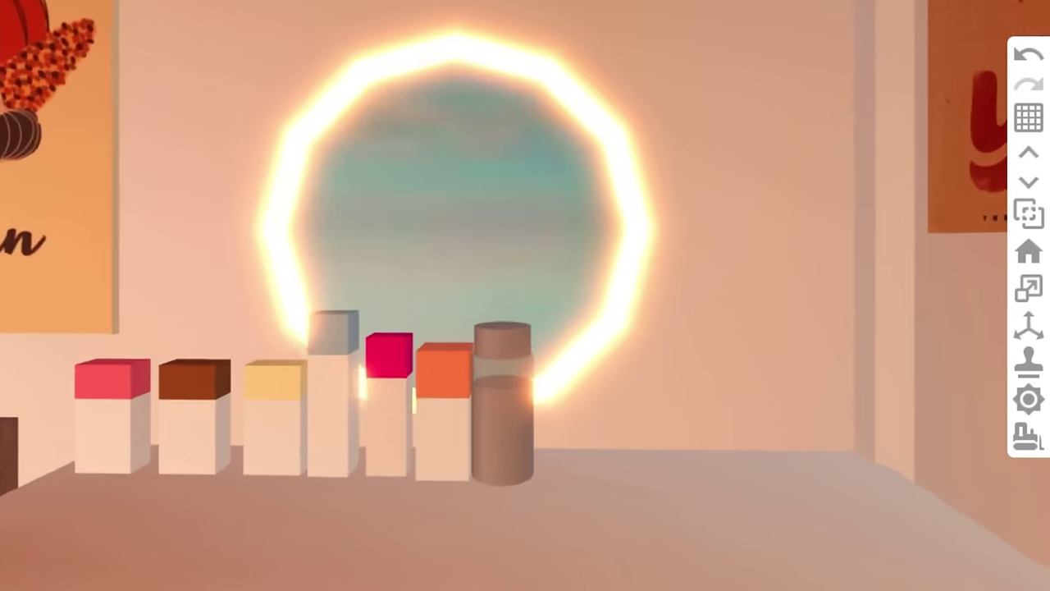
Paint the bottle cylinder pink with hex Deb0b3.
{"action": "left_click", "coordinate": [551, 386]}
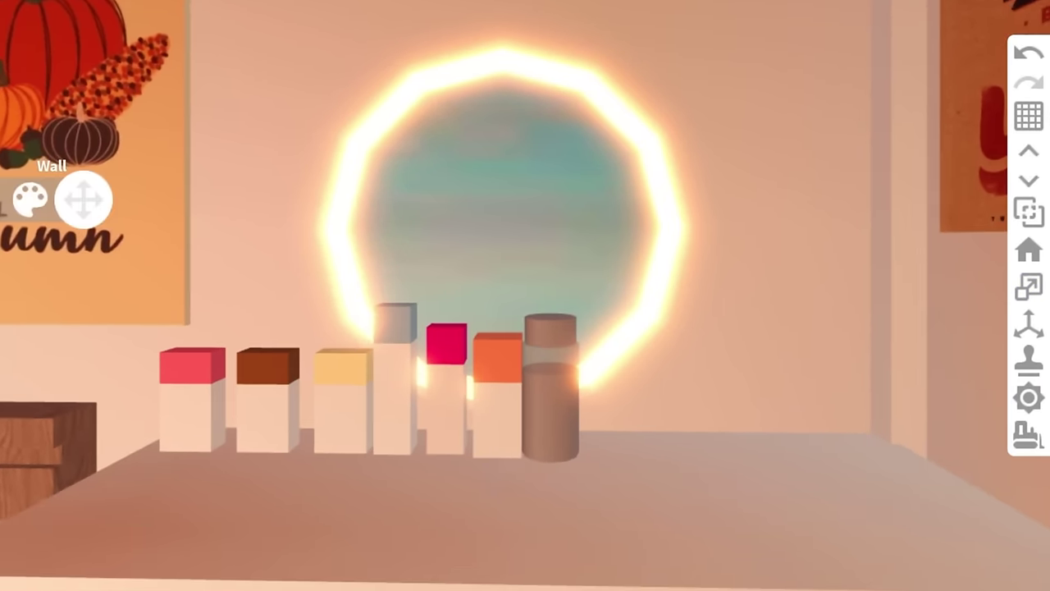
{"action": "left_click", "coordinate": [27, 200]}
{"action": "left_click", "coordinate": [569, 402]}
{"action": "left_click", "coordinate": [919, 272]}
{"action": "type", "text": "Deb"}
{"action": "type", "text": "b3"}
{"action": "key", "text": "Return"}
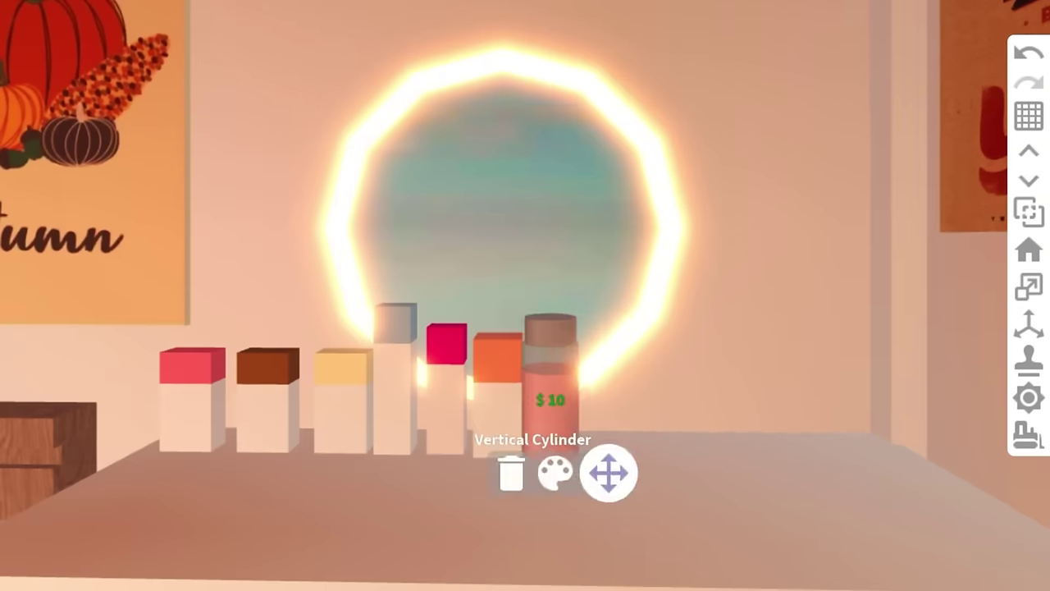
Paint the bottle's lid lighter pink with hex Ebc5d4.
{"action": "left_click", "coordinate": [555, 471]}
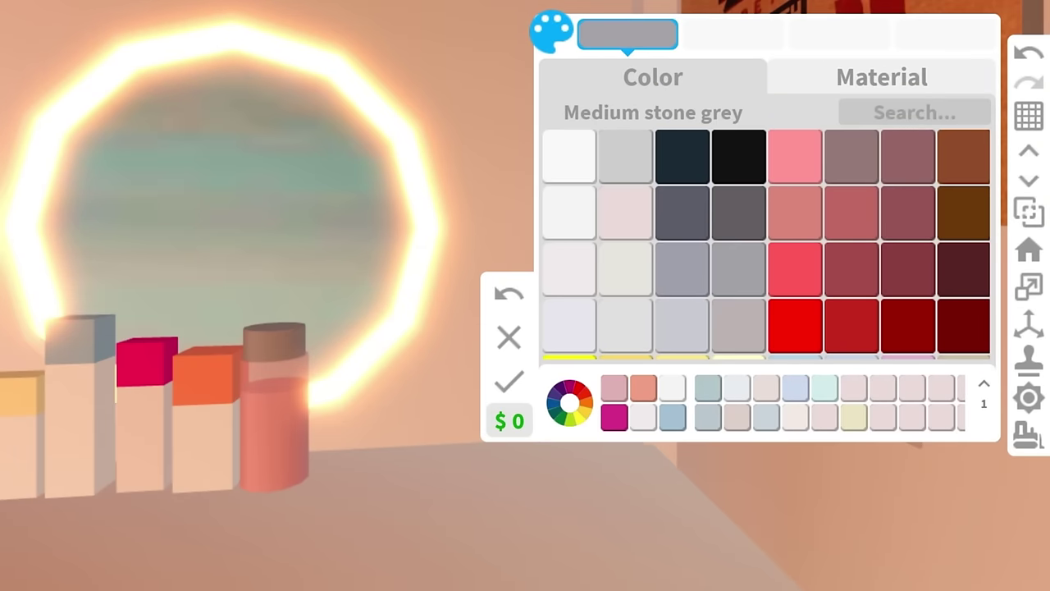
{"action": "left_click", "coordinate": [569, 403]}
{"action": "left_click", "coordinate": [914, 272]}
{"action": "type", "text": "Ebc5"}
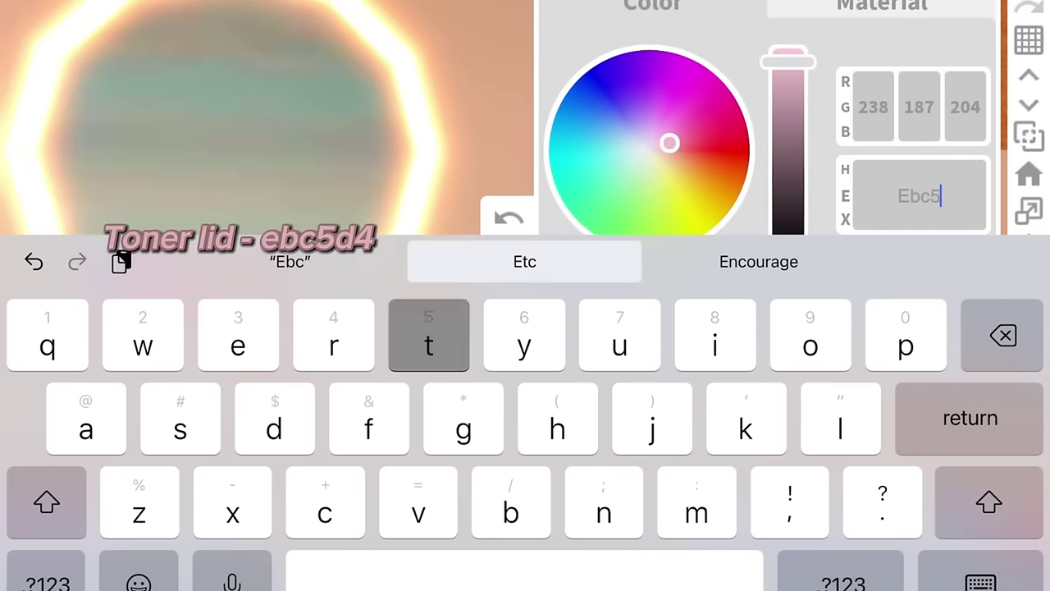
{"action": "type", "text": "d4"}
{"action": "key", "text": "Return"}
{"action": "left_click", "coordinate": [509, 378]}
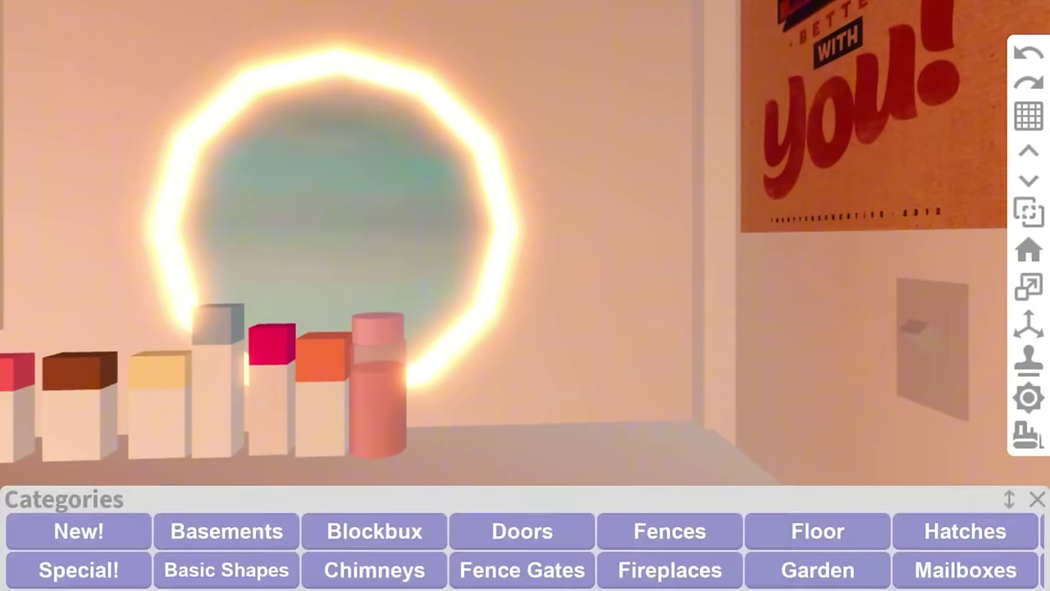
Place a beveled vertical cylinder and resize it into a short, wide jar.
{"action": "left_click", "coordinate": [225, 567]}
{"action": "left_click", "coordinate": [410, 548]}
{"action": "left_click", "coordinate": [564, 406]}
{"action": "left_click", "coordinate": [1029, 286]}
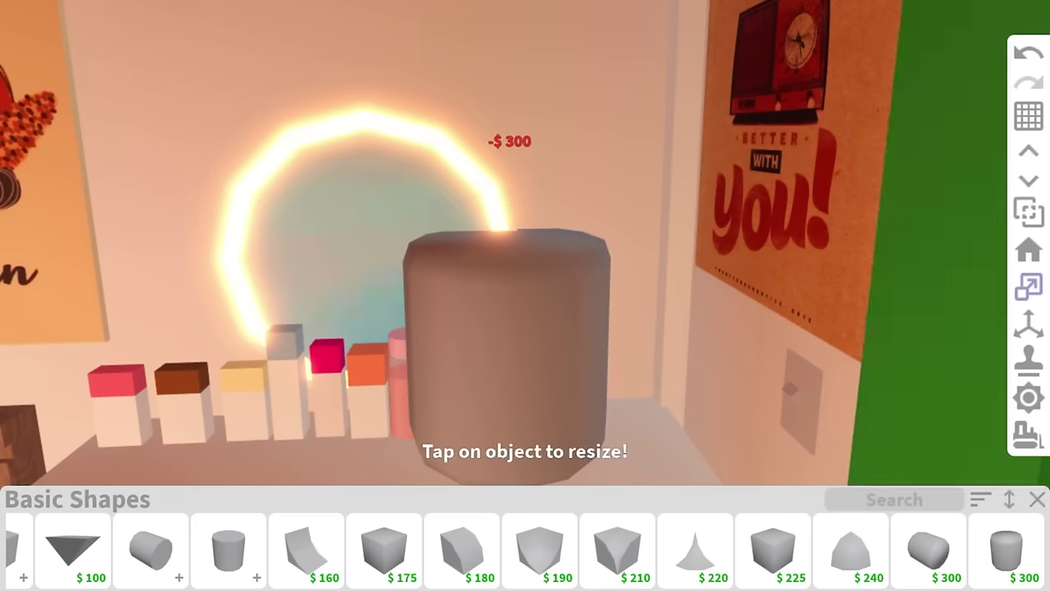
{"action": "left_click", "coordinate": [508, 352]}
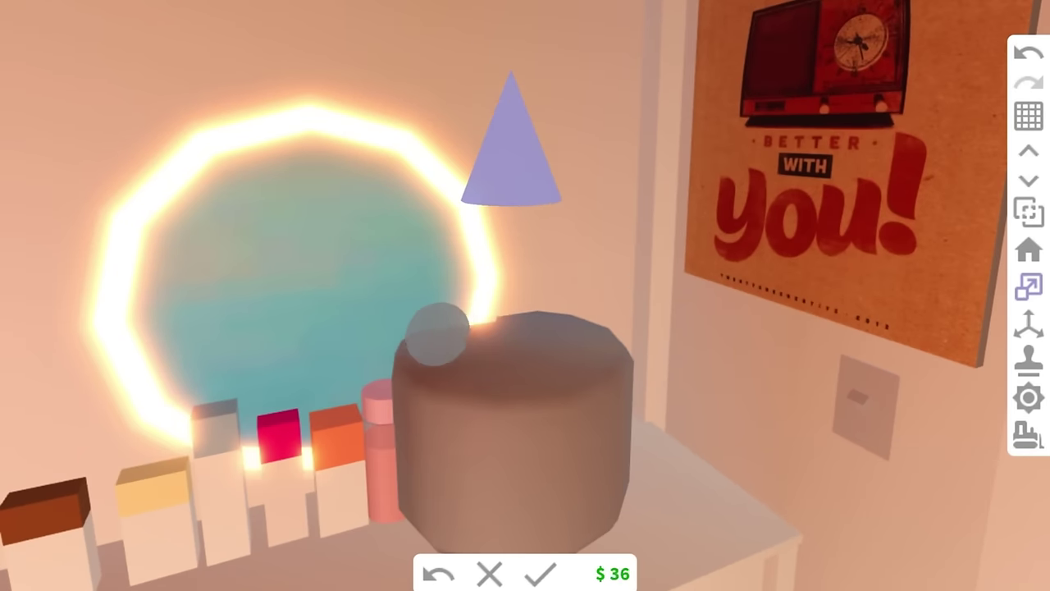
{"action": "left_click_drag", "start_coordinate": [511, 148], "coordinate": [511, 250]}
{"action": "left_click_drag", "start_coordinate": [431, 351], "coordinate": [398, 369]}
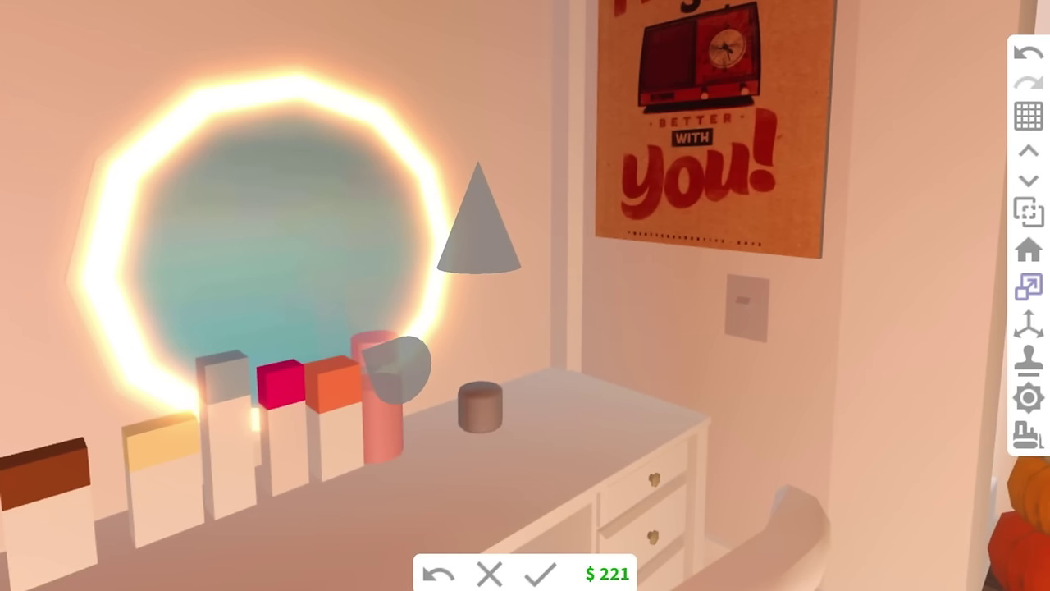
{"action": "left_click", "coordinate": [540, 572]}
Set a cylinder on top of the small jar as its lid.
{"action": "left_click", "coordinate": [227, 544]}
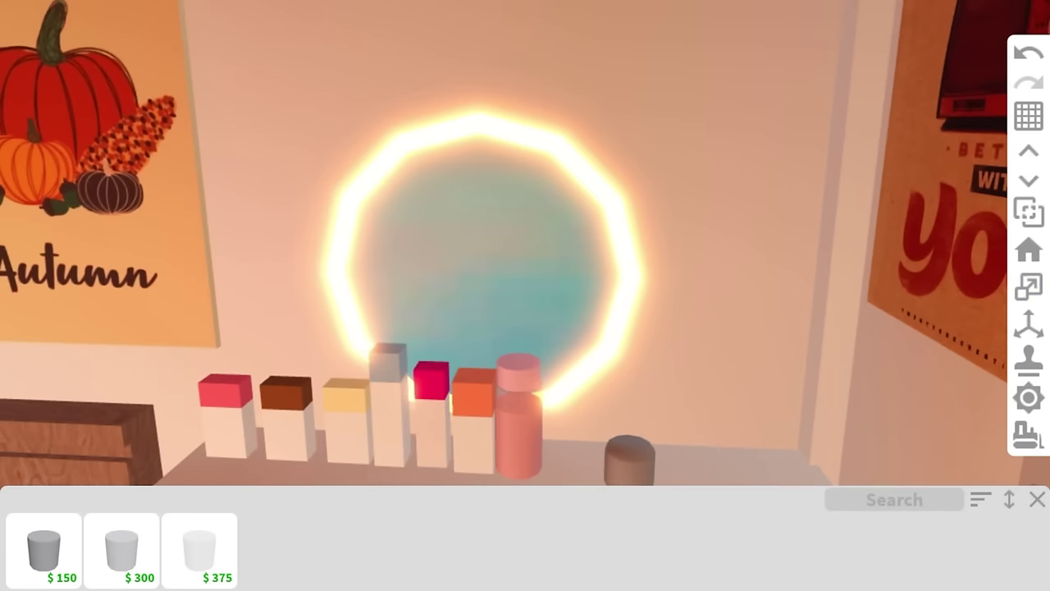
{"action": "left_click", "coordinate": [576, 435]}
{"action": "left_click", "coordinate": [574, 433]}
{"action": "mouse_move", "coordinate": [377, 276]}
{"action": "left_mouse_down"}
{"action": "mouse_move", "coordinate": [525, 448]}
{"action": "mouse_move", "coordinate": [495, 457]}
{"action": "left_mouse_up"}
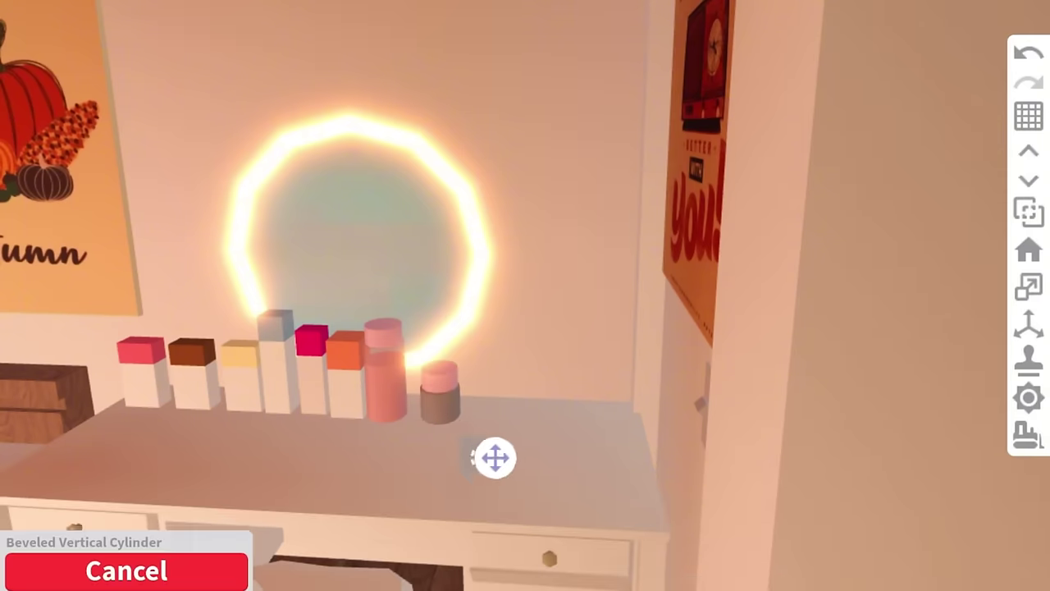
Colour the small jar's base avocado green with hex C9d49a.
{"action": "left_click", "coordinate": [774, 284]}
{"action": "left_click", "coordinate": [753, 284]}
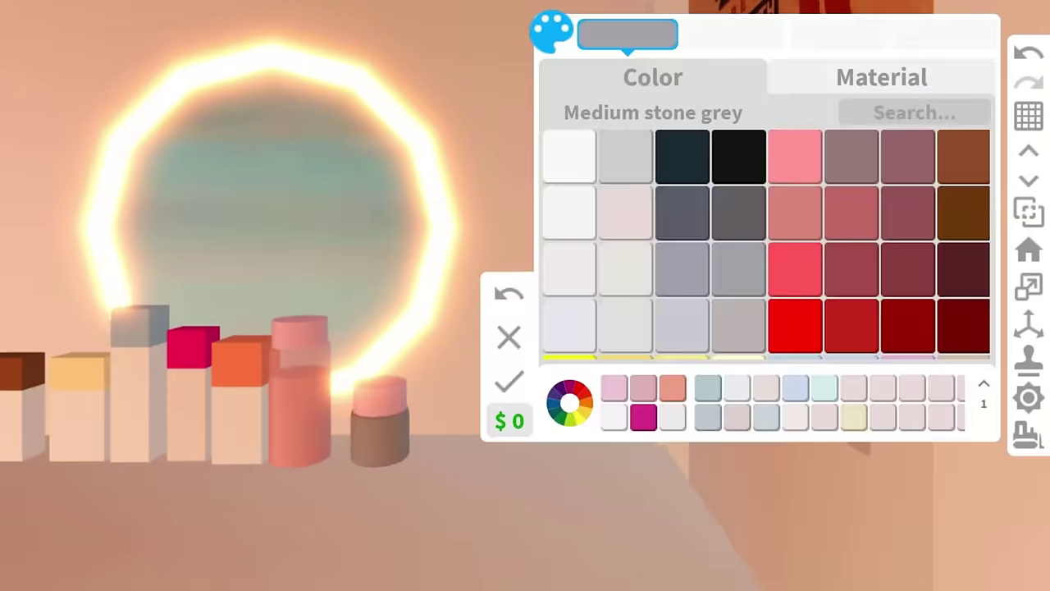
{"action": "left_click", "coordinate": [918, 270]}
{"action": "type", "text": "c"}
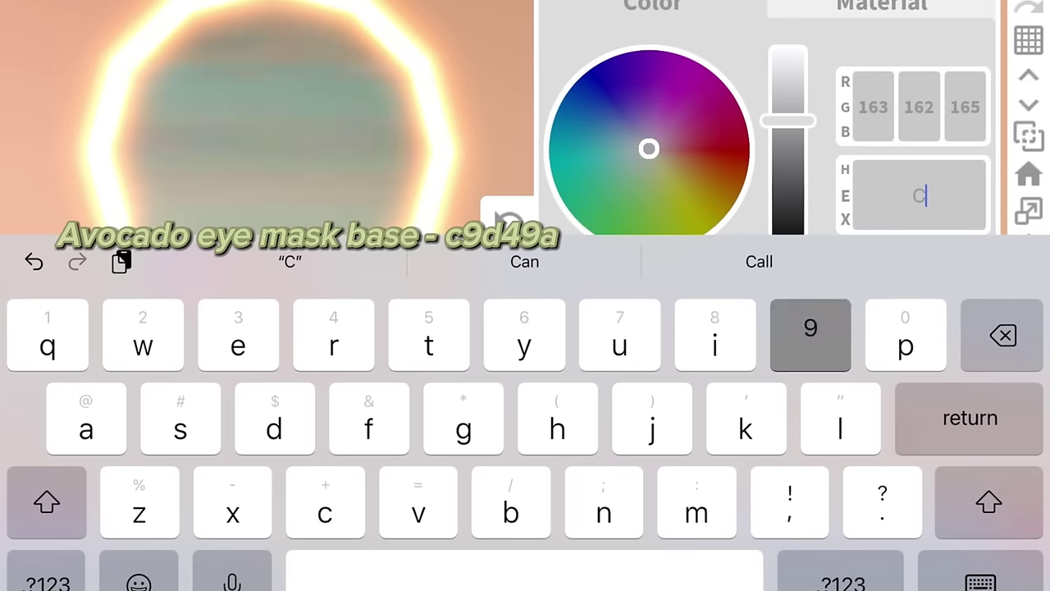
{"action": "type", "text": "d49a"}
{"action": "key", "text": "Return"}
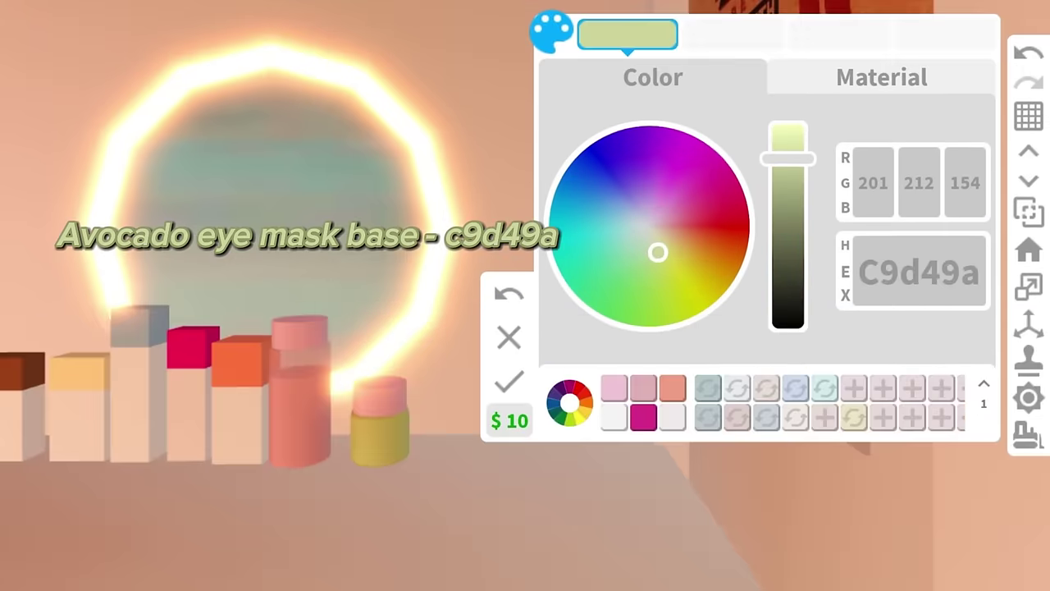
{"action": "left_click", "coordinate": [509, 376]}
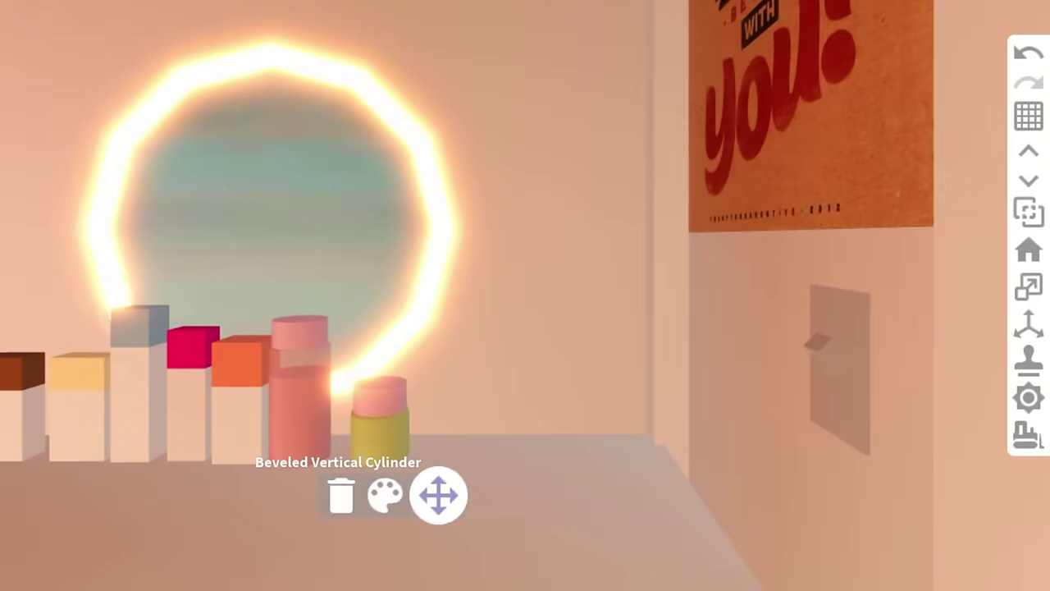
Colour the jar's lid with hex Ccdaa5.
{"action": "left_click", "coordinate": [384, 494]}
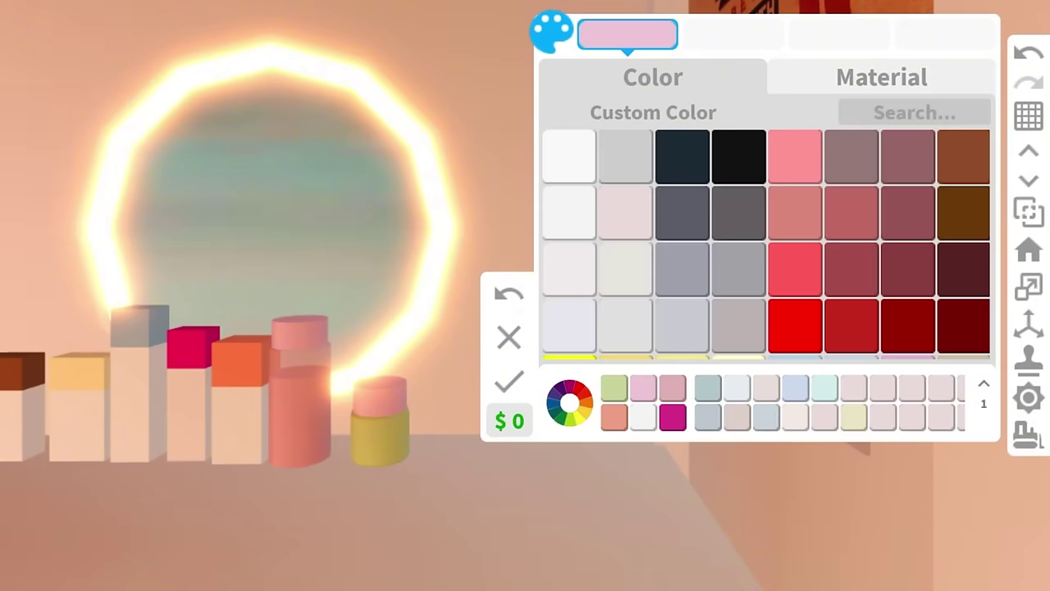
{"action": "left_click", "coordinate": [569, 403]}
{"action": "left_click", "coordinate": [898, 235]}
{"action": "double_click", "coordinate": [919, 195]}
{"action": "type", "text": "Ccdaa"}
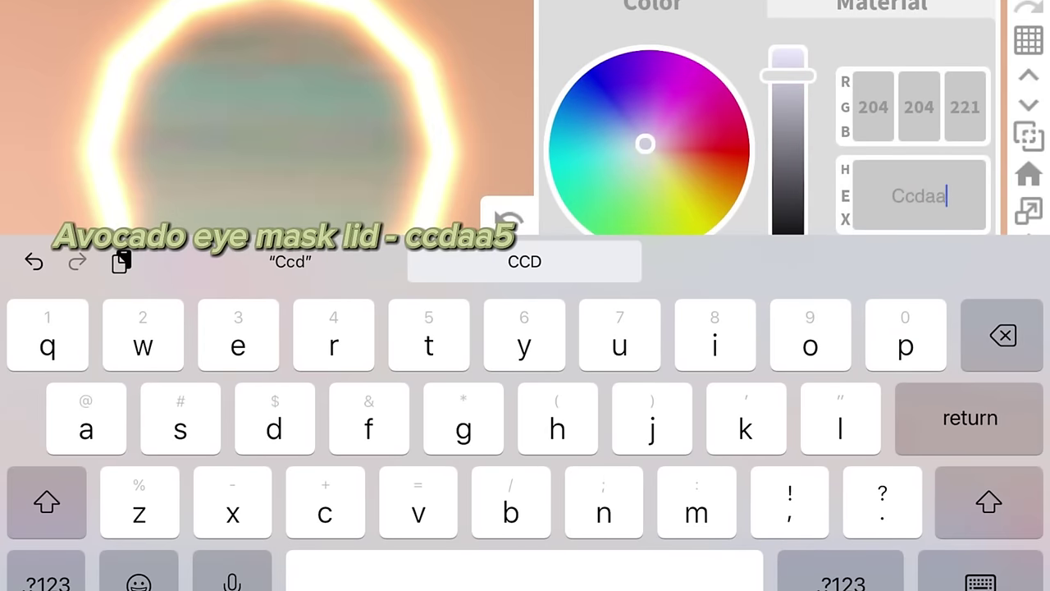
{"action": "type", "text": "5"}
{"action": "key", "text": "Return"}
{"action": "left_click", "coordinate": [507, 380]}
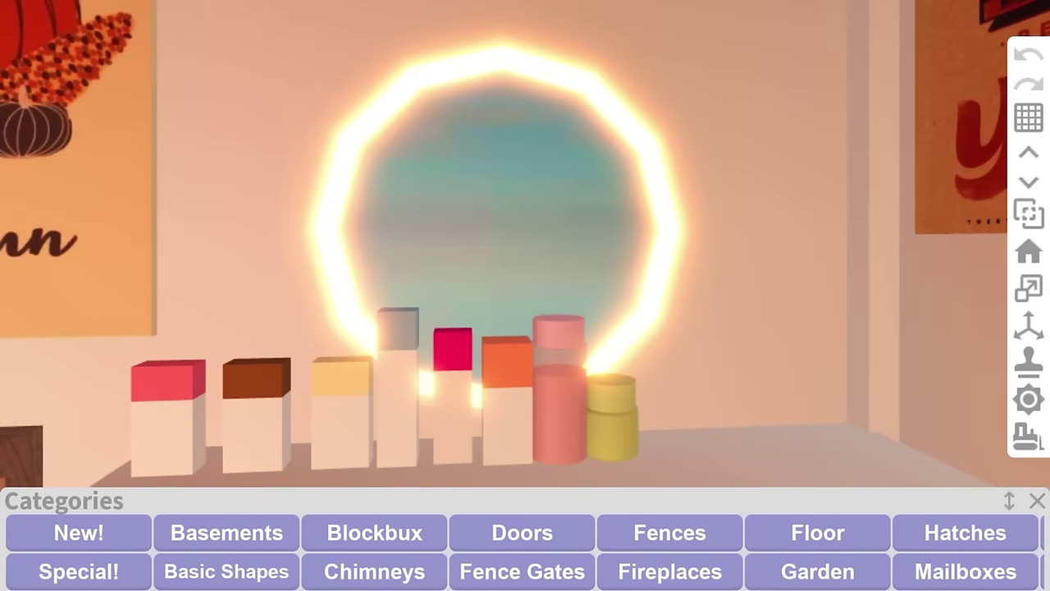
Place a beveled cube from Basic Shapes on the desk.
{"action": "left_click", "coordinate": [227, 571]}
{"action": "left_click", "coordinate": [780, 544]}
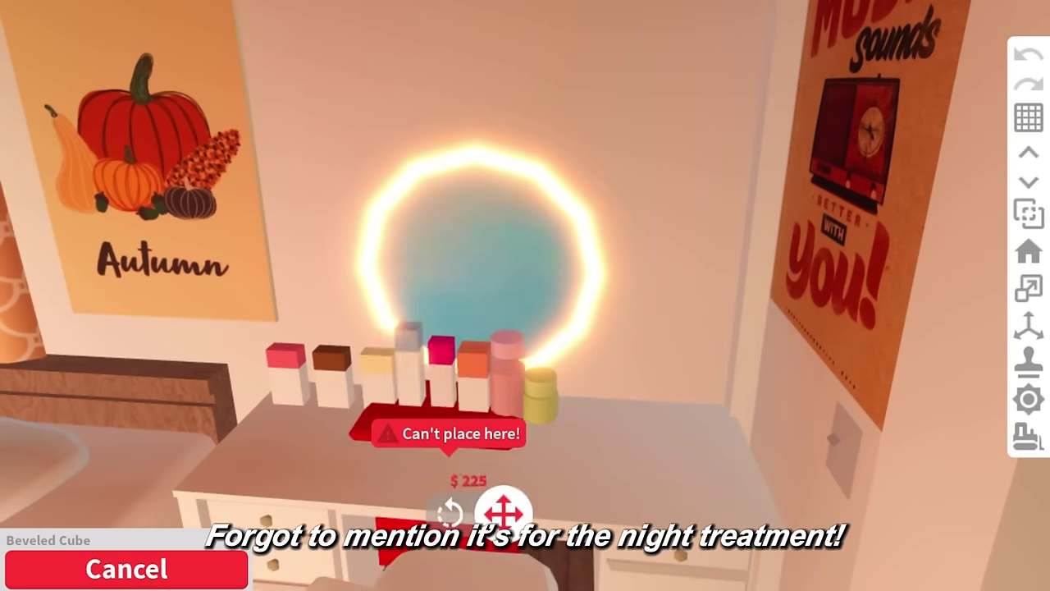
{"action": "left_click_drag", "start_coordinate": [503, 512], "coordinate": [648, 436]}
{"action": "left_click", "coordinate": [647, 436]}
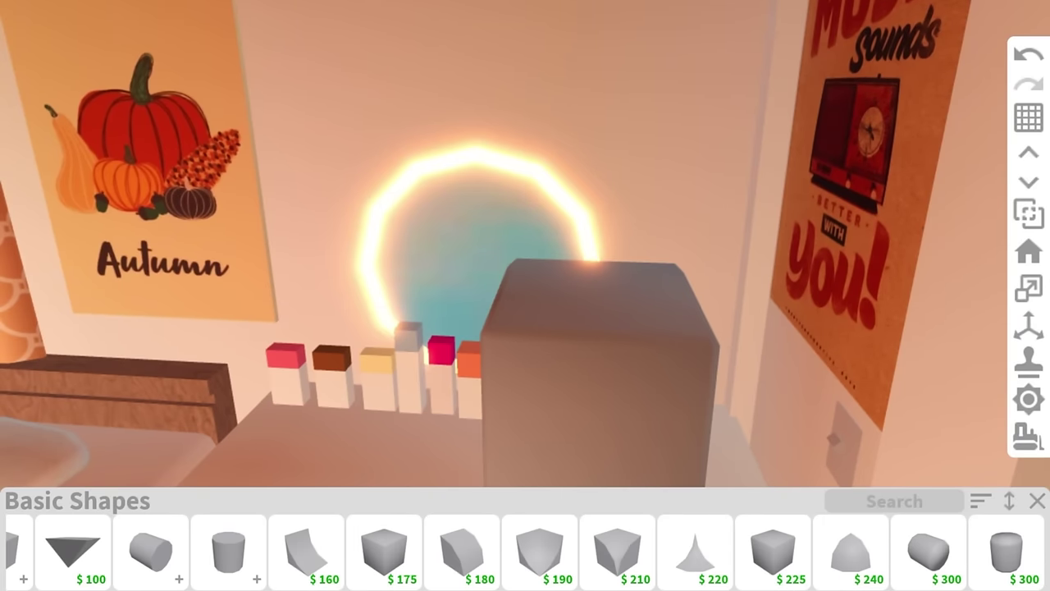
Shrink the beveled cube to a low, small jar-sized block.
{"action": "left_click", "coordinate": [1029, 288]}
{"action": "left_click", "coordinate": [599, 377]}
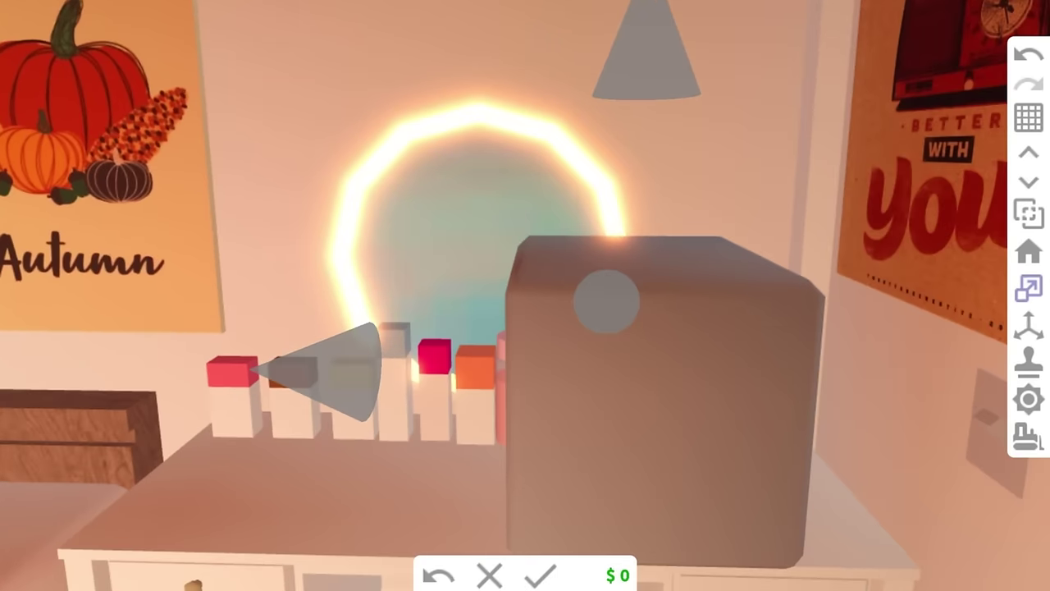
{"action": "mouse_move", "coordinate": [645, 49]}
{"action": "left_mouse_down"}
{"action": "mouse_move", "coordinate": [640, 262]}
{"action": "mouse_move", "coordinate": [642, 255]}
{"action": "left_mouse_up"}
{"action": "key", "text": "s"}
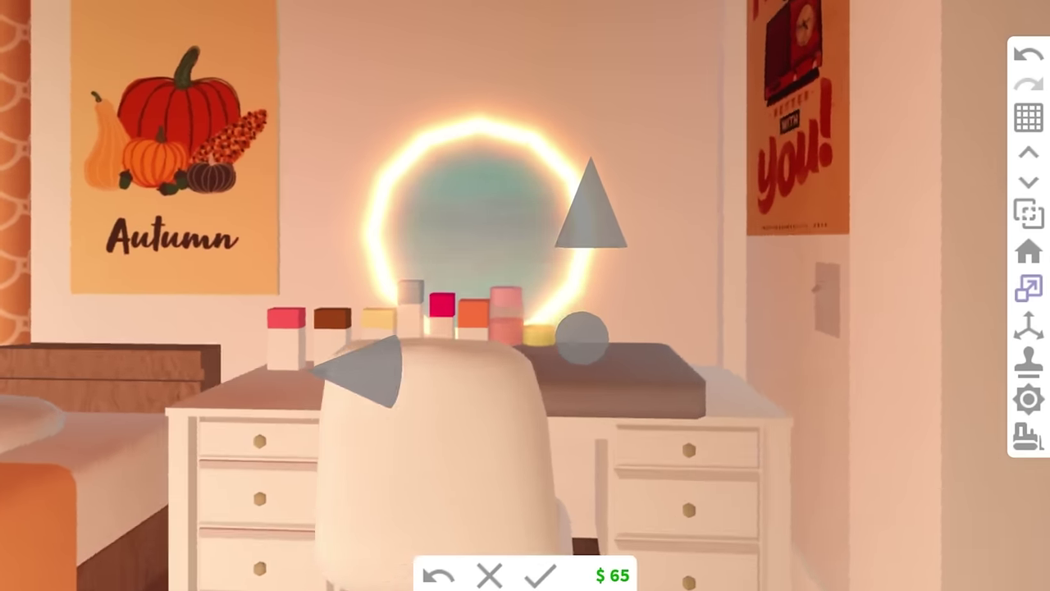
{"action": "key", "text": "d"}
{"action": "mouse_move", "coordinate": [498, 335]}
{"action": "left_mouse_down"}
{"action": "mouse_move", "coordinate": [525, 352]}
{"action": "mouse_move", "coordinate": [509, 344]}
{"action": "left_mouse_up"}
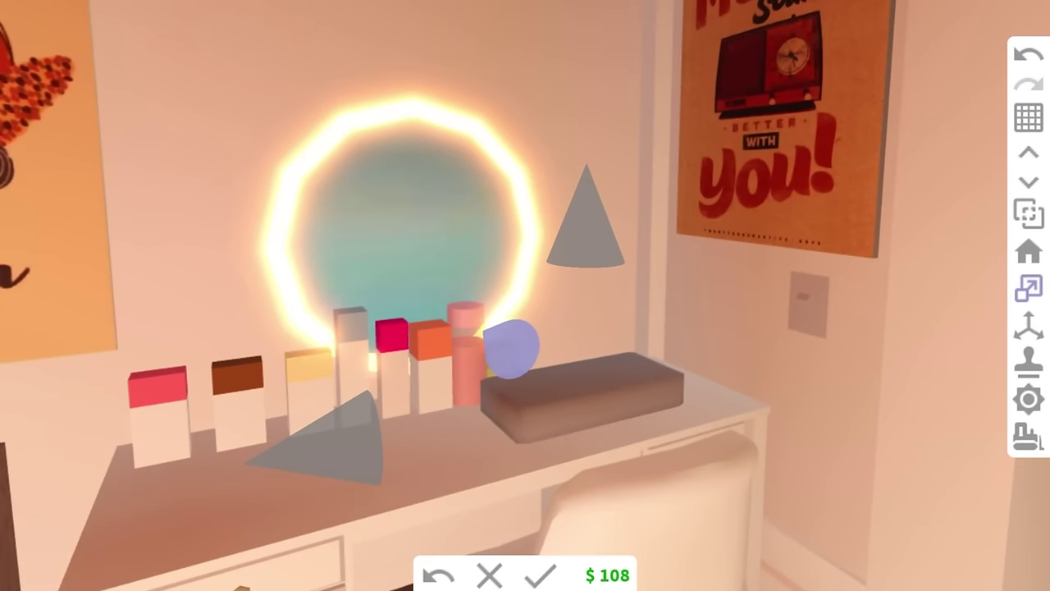
{"action": "key", "text": "a"}
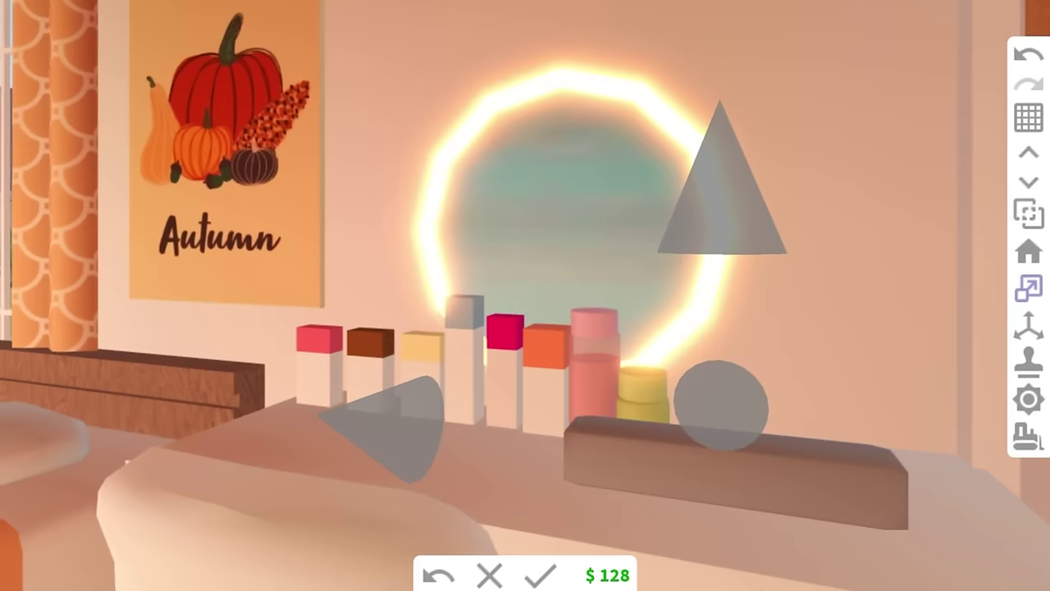
{"action": "mouse_move", "coordinate": [328, 435]}
{"action": "left_mouse_down"}
{"action": "mouse_move", "coordinate": [390, 443]}
{"action": "mouse_move", "coordinate": [375, 446]}
{"action": "left_mouse_up"}
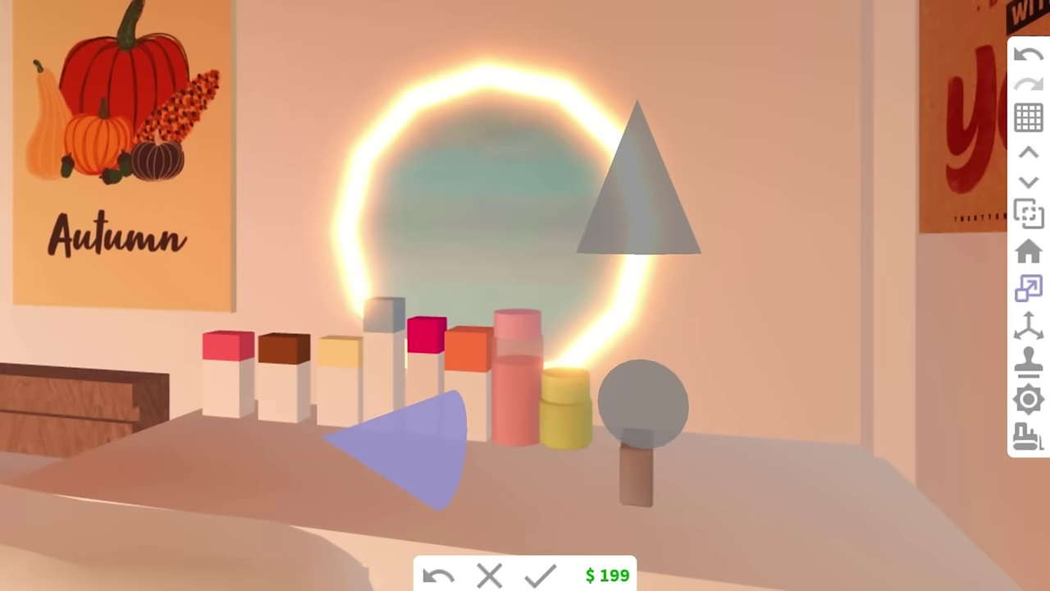
{"action": "left_click", "coordinate": [540, 575]}
Clone the pink cylinder lid and set it on top of the small cube.
{"action": "left_click", "coordinate": [1029, 213]}
{"action": "left_click", "coordinate": [495, 298]}
{"action": "left_click_drag", "start_coordinate": [571, 417], "coordinate": [596, 462]}
{"action": "left_click", "coordinate": [534, 393]}
Paint the small beveled cube base soft pink with hex E4b6c0.
{"action": "left_click", "coordinate": [522, 384]}
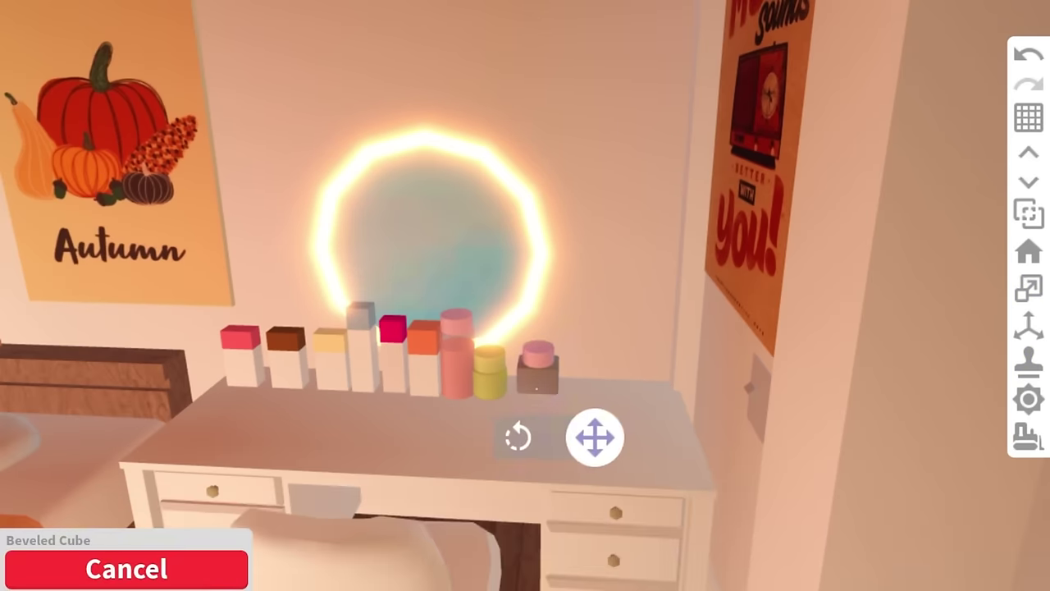
{"action": "left_click", "coordinate": [542, 433]}
{"action": "left_click", "coordinate": [509, 382]}
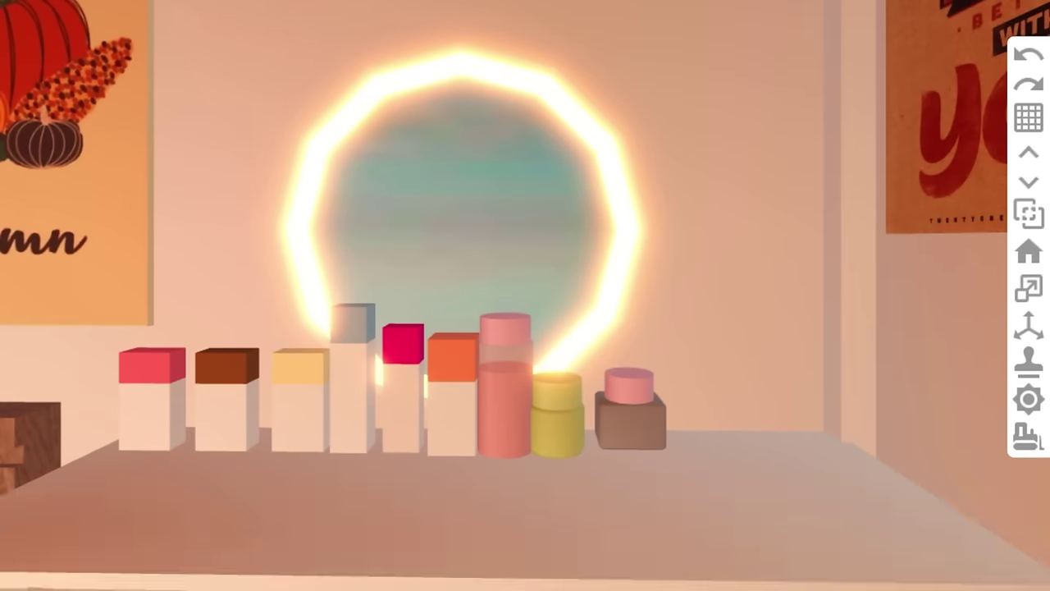
{"action": "left_click", "coordinate": [629, 417]}
{"action": "left_click", "coordinate": [633, 481]}
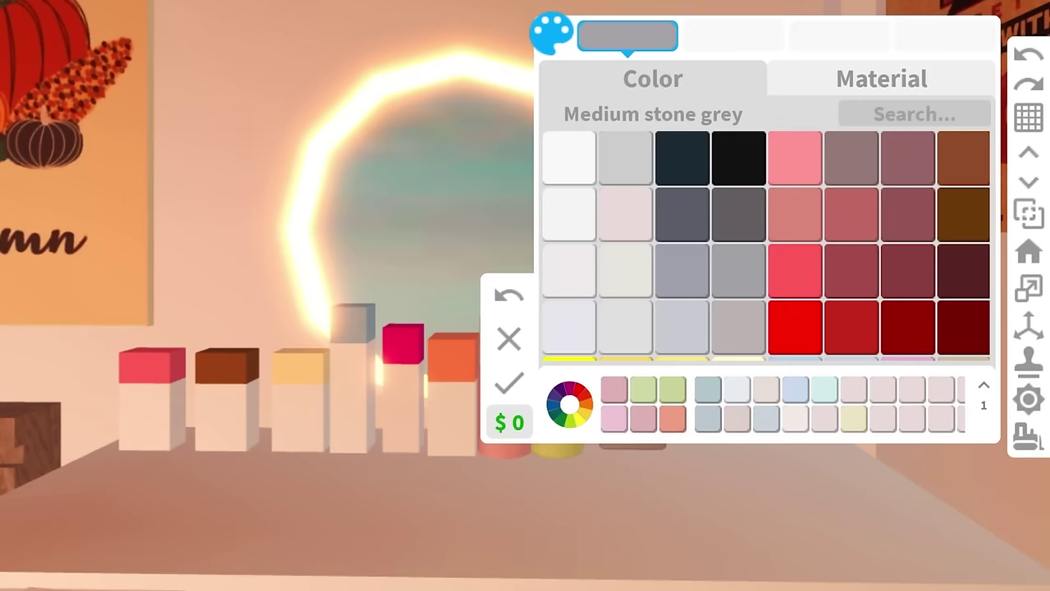
{"action": "left_click", "coordinate": [570, 403]}
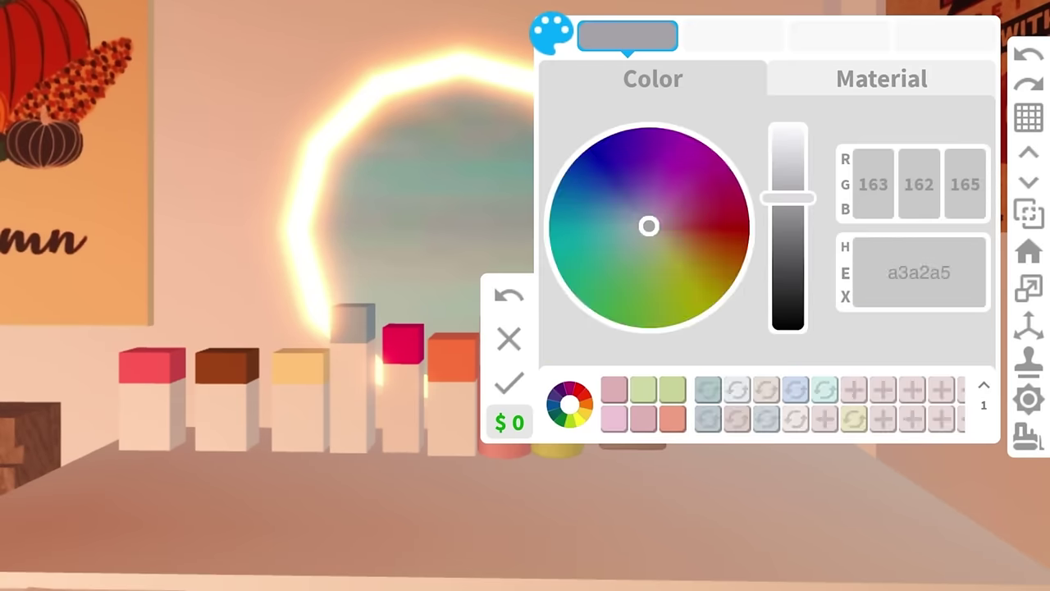
{"action": "left_click", "coordinate": [902, 269]}
{"action": "type", "text": "E4"}
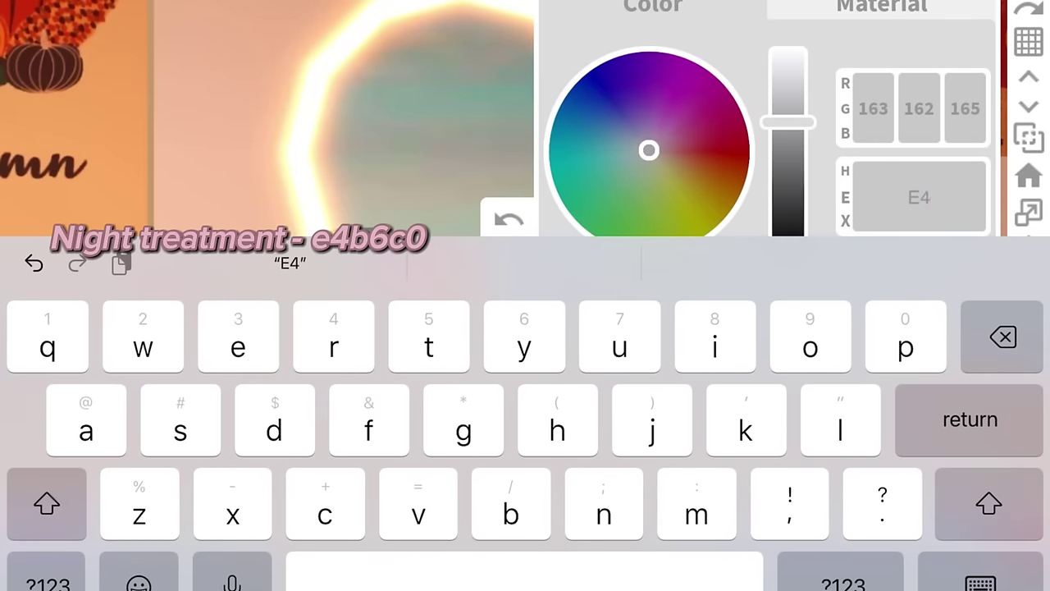
{"action": "type", "text": "6c0"}
{"action": "key", "text": "Return"}
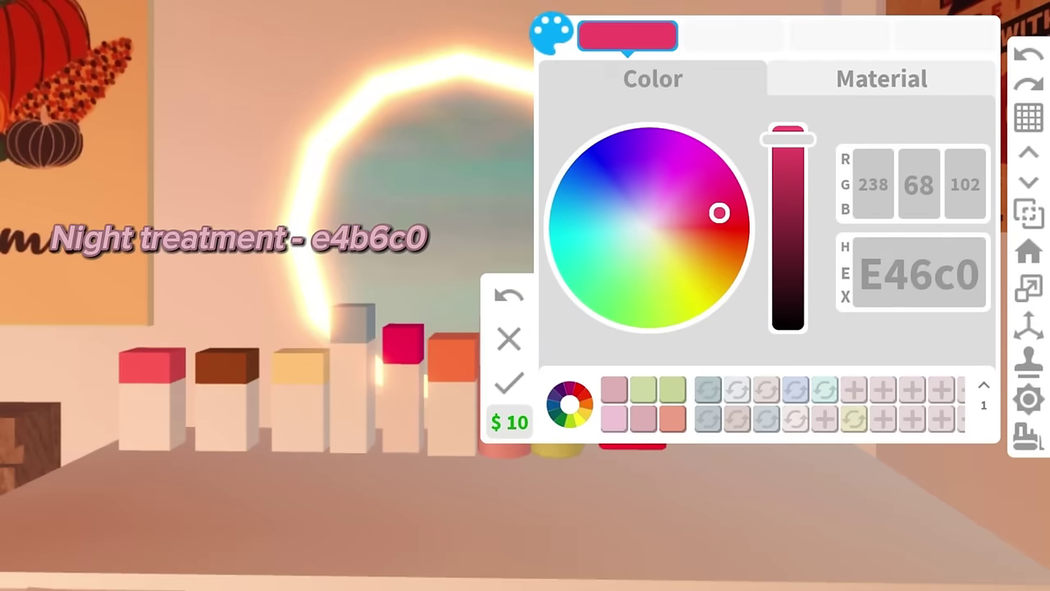
{"action": "left_click", "coordinate": [899, 274]}
{"action": "type", "text": "b"}
{"action": "key", "text": "Return"}
{"action": "left_click", "coordinate": [508, 382]}
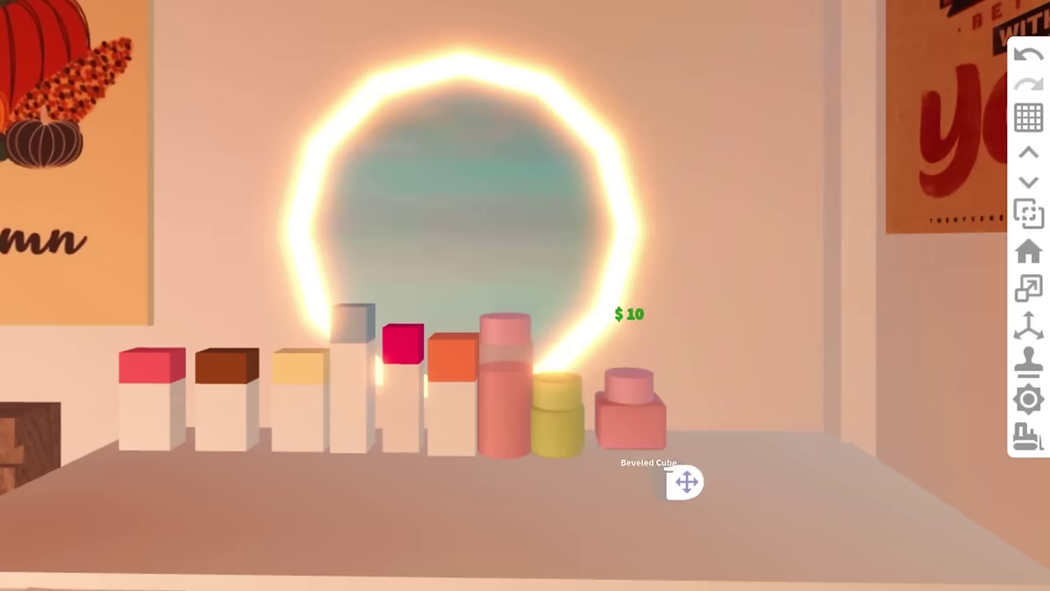
Place a BLOX square decal from Decorations on the desk and shrink it.
{"action": "scroll", "coordinate": [525, 558], "scroll_direction": "down", "scroll_amount": 3}
{"action": "left_click", "coordinate": [375, 584]}
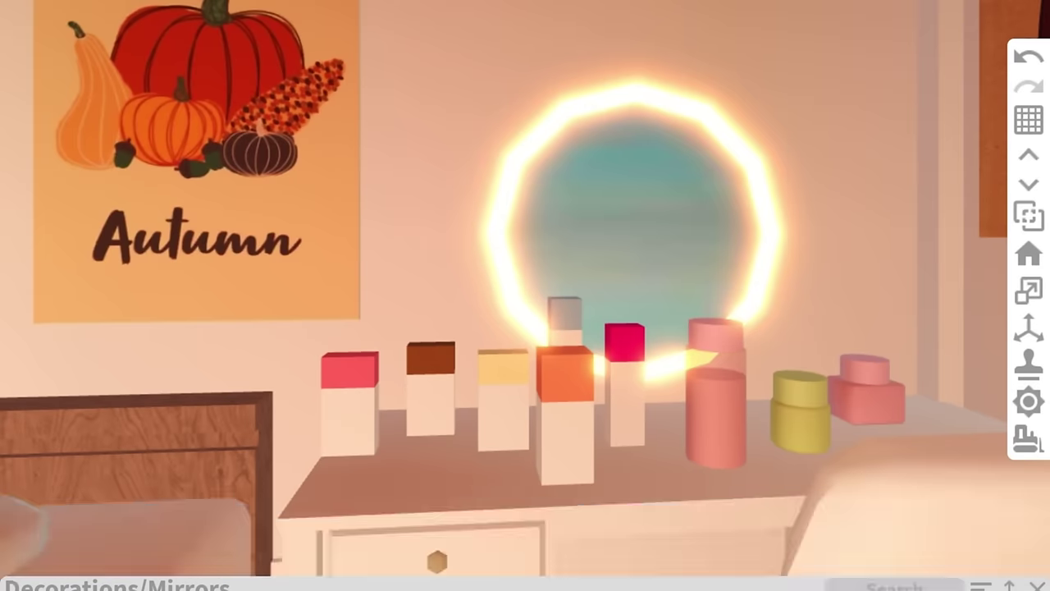
{"action": "left_click", "coordinate": [42, 551]}
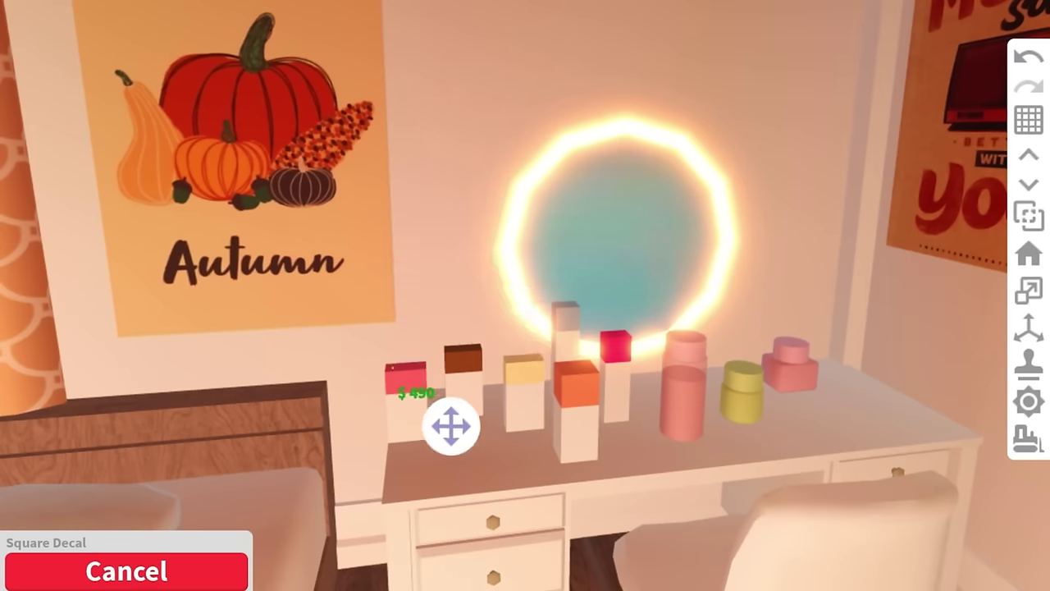
{"action": "left_click", "coordinate": [386, 353]}
{"action": "left_click", "coordinate": [1028, 291]}
{"action": "left_click", "coordinate": [539, 575]}
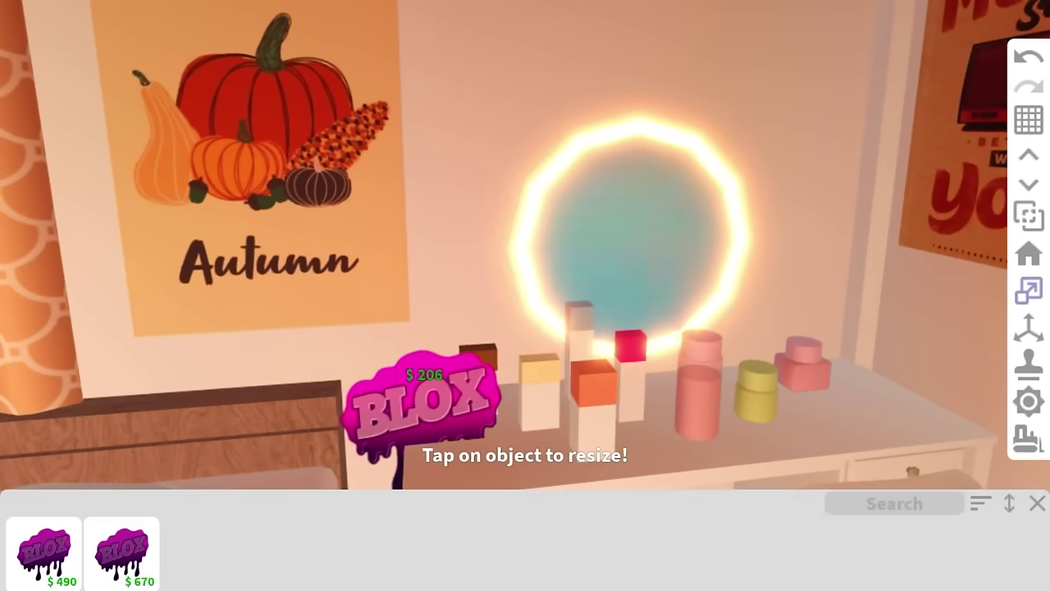
Add and copy more small BLOX decals across the desk in front of the bottles.
{"action": "left_click", "coordinate": [44, 551]}
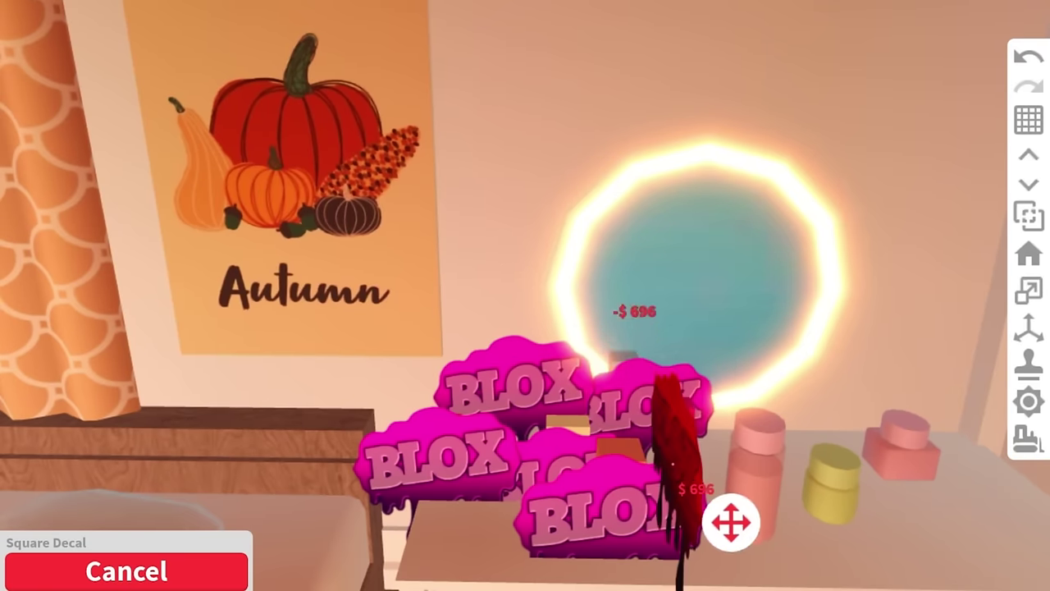
{"action": "mouse_move", "coordinate": [731, 517]}
{"action": "left_mouse_down"}
{"action": "mouse_move", "coordinate": [611, 529]}
{"action": "mouse_move", "coordinate": [658, 561]}
{"action": "mouse_move", "coordinate": [635, 416]}
{"action": "mouse_move", "coordinate": [717, 446]}
{"action": "mouse_move", "coordinate": [792, 432]}
{"action": "mouse_move", "coordinate": [780, 448]}
{"action": "mouse_move", "coordinate": [698, 399]}
{"action": "mouse_move", "coordinate": [691, 457]}
{"action": "left_mouse_up"}
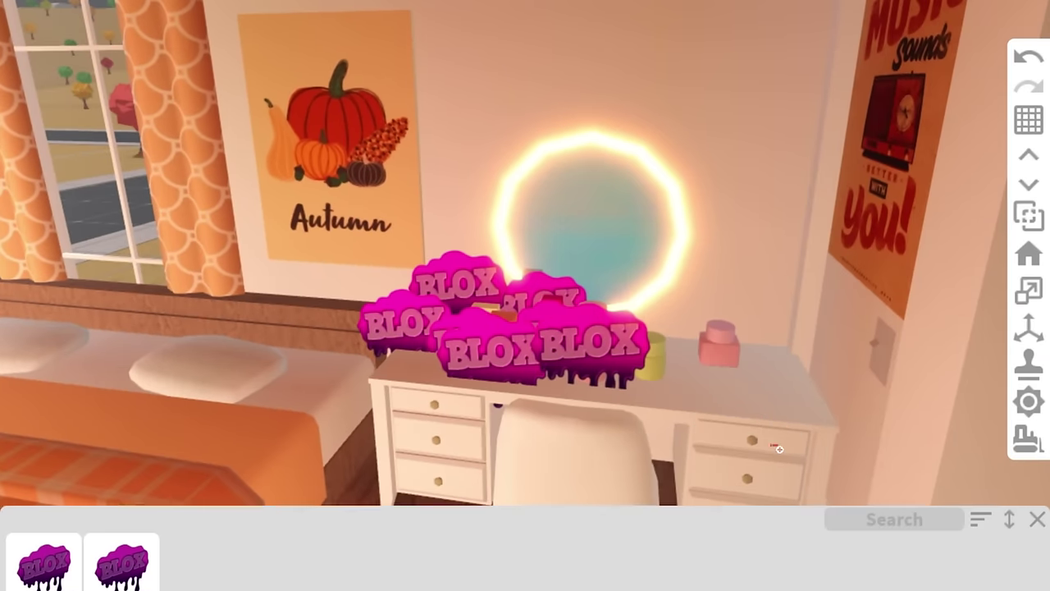
{"action": "key", "text": "c"}
{"action": "left_click", "coordinate": [780, 448]}
{"action": "left_click", "coordinate": [555, 434]}
{"action": "left_click", "coordinate": [126, 572]}
{"action": "left_click", "coordinate": [615, 520]}
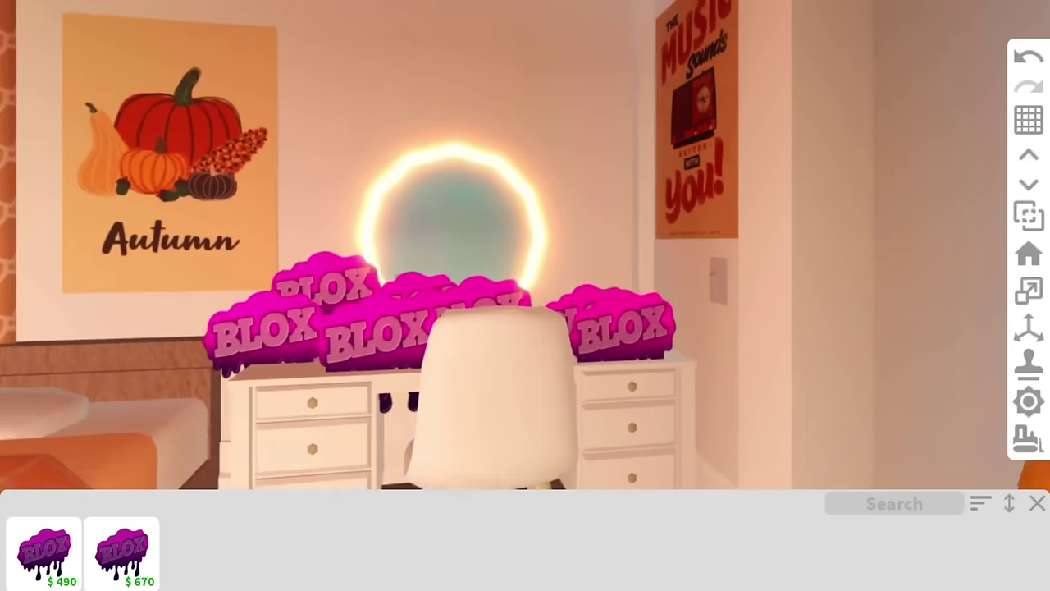
Scroll the view back up over the vanity desk and its decals.
{"action": "scroll", "coordinate": [807, 468], "scroll_direction": "up", "scroll_amount": 3}
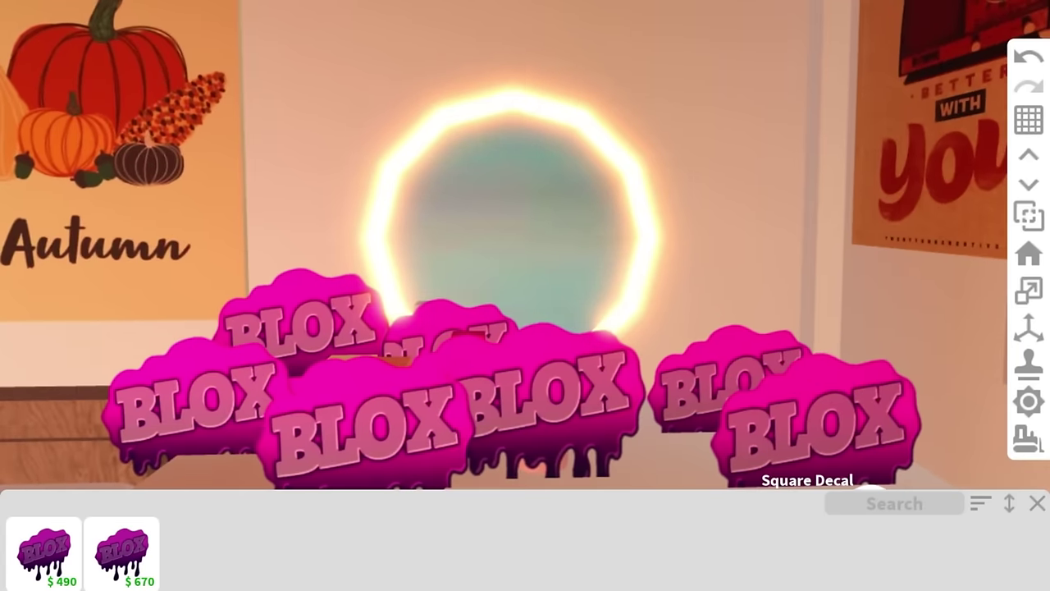